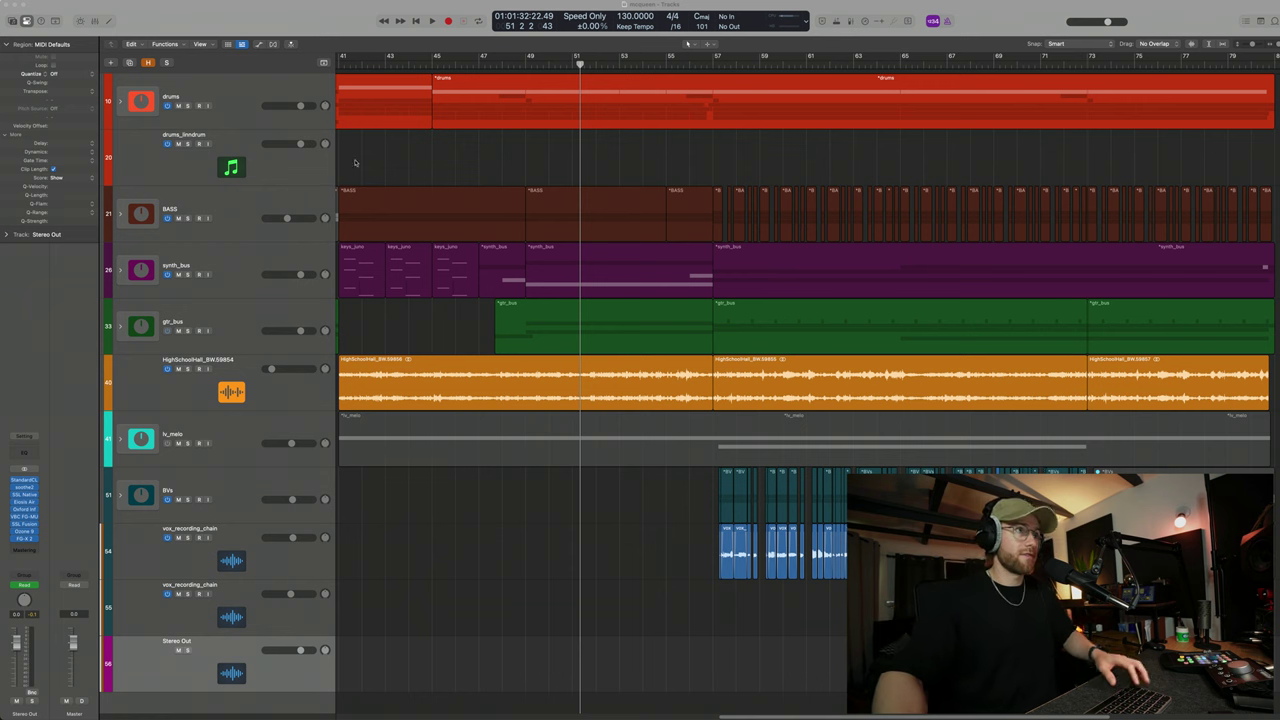
click(117, 102)
key(super+Right)
key(super+Right)
key(super+Right)
key(super+Right)
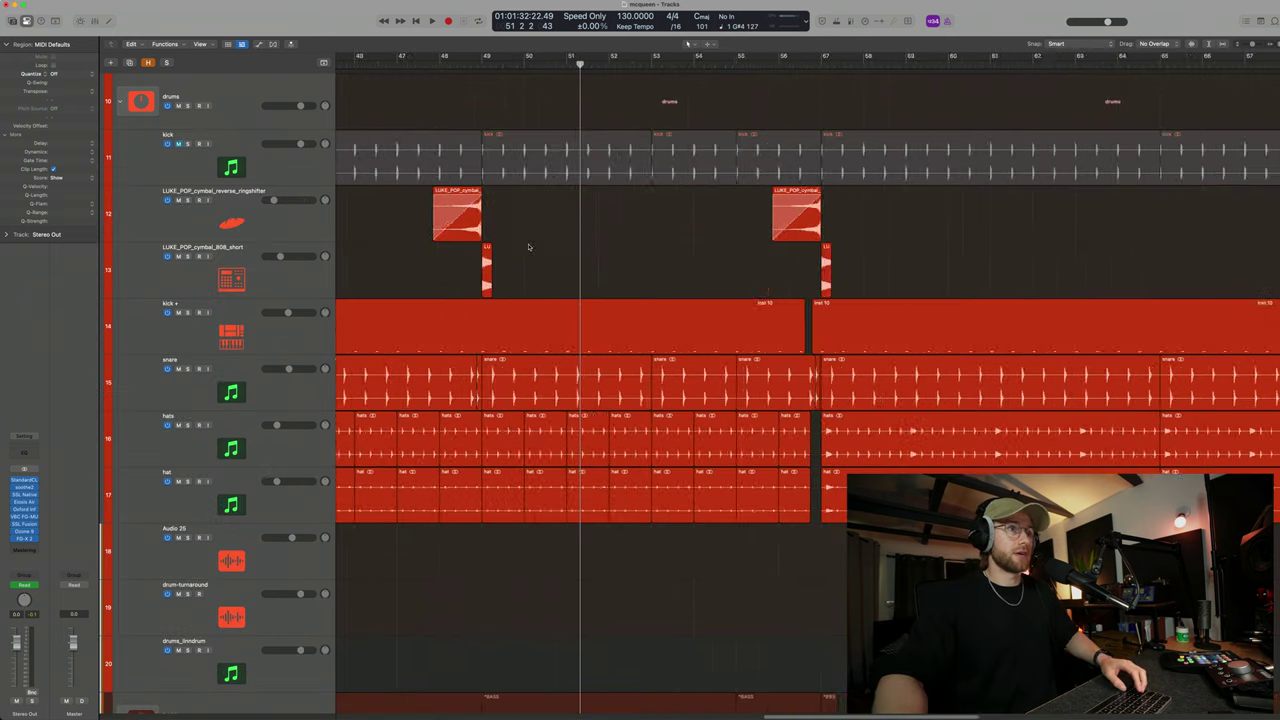
key(super+Down)
key(super+Down)
key(super+Down)
key(super+Down)
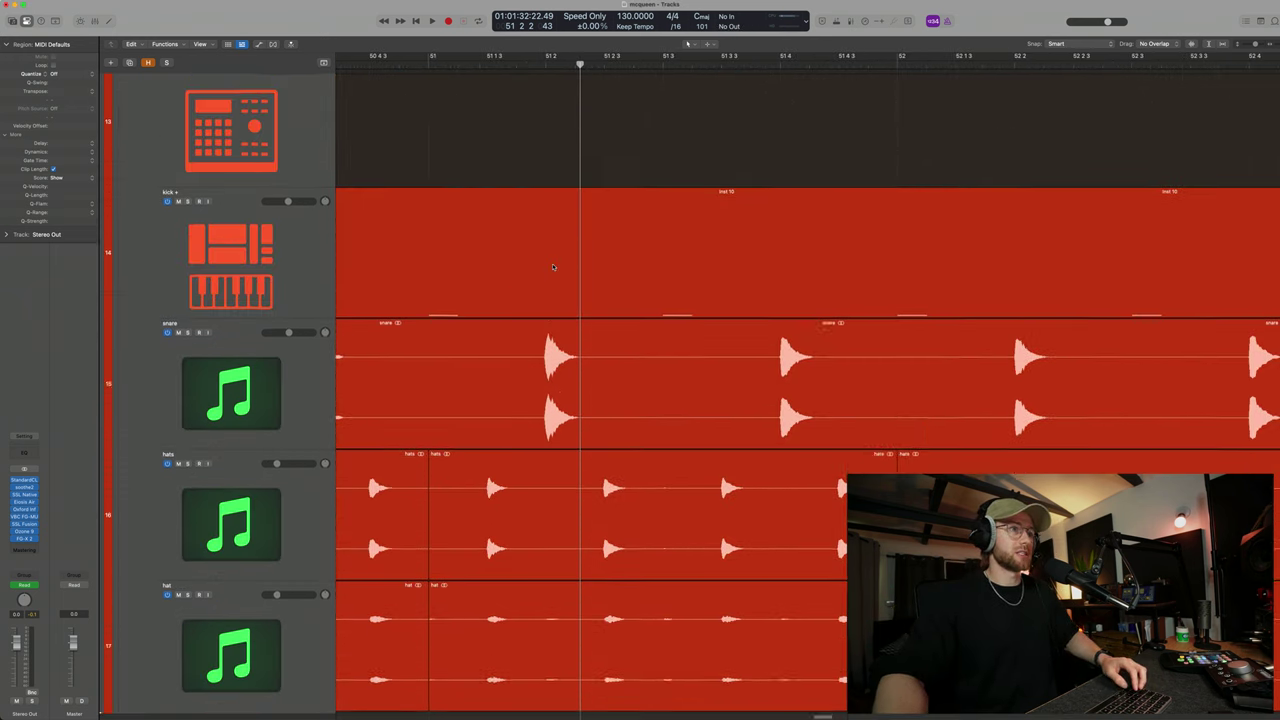
key(super+Right)
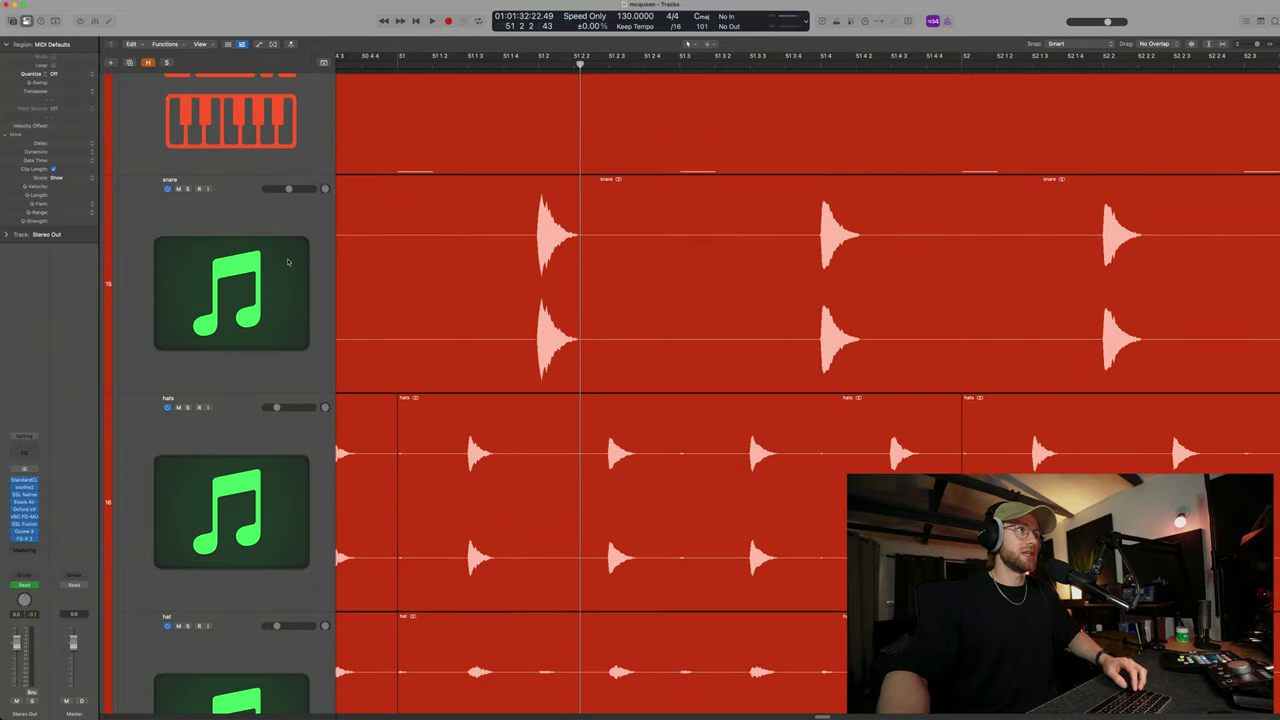
click(287, 262)
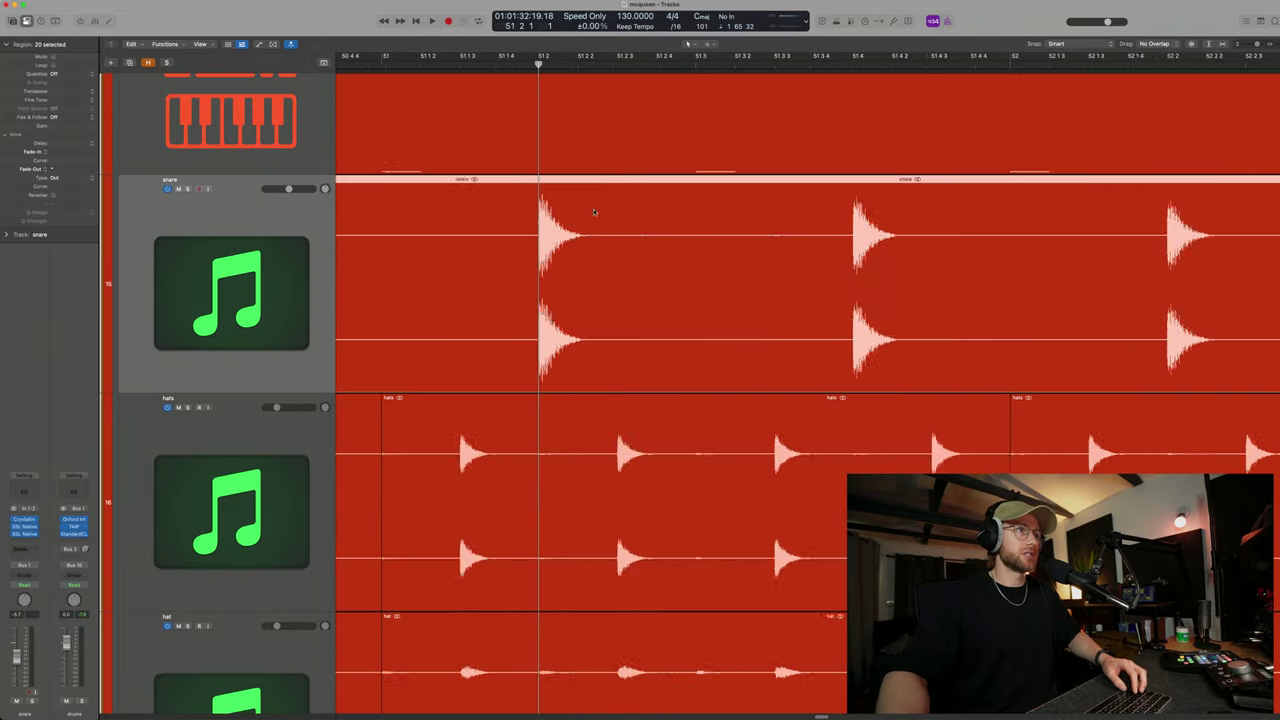
click(280, 535)
key(super+Up)
scroll(645, 397, up, 4)
key(super+Left)
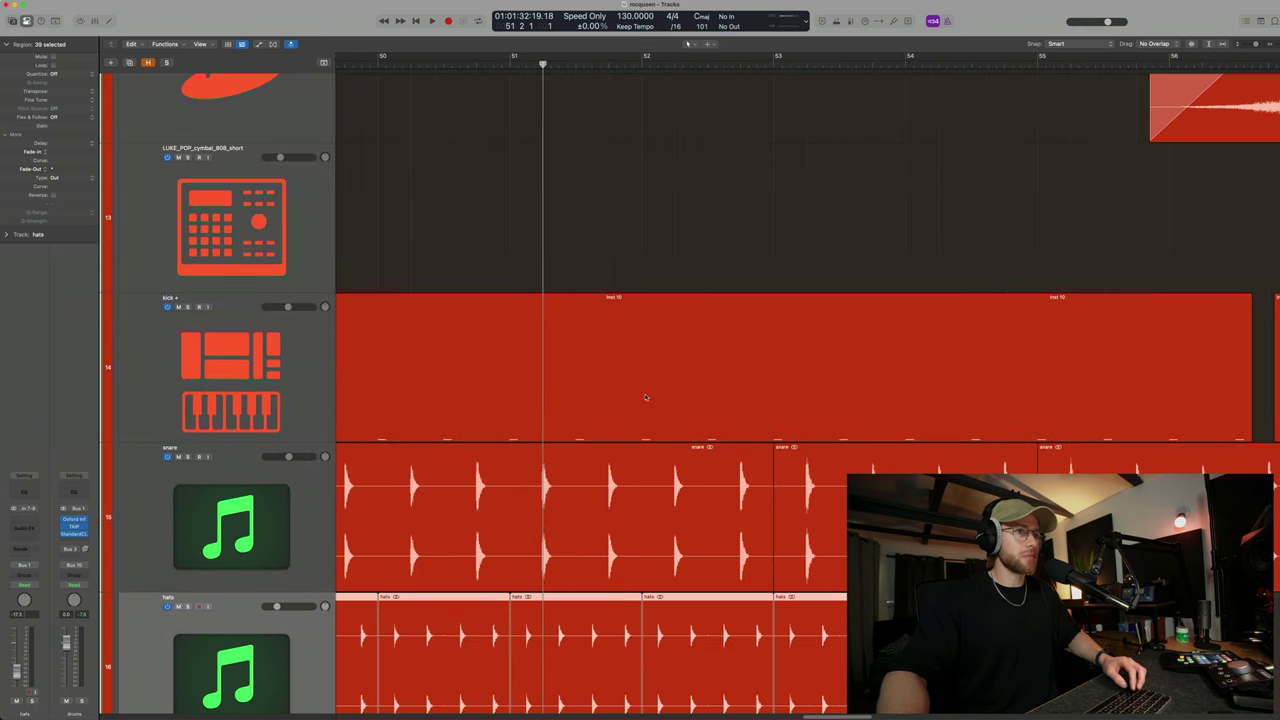
click(645, 397)
key(super+Left)
key(super+Left)
key(super+Up)
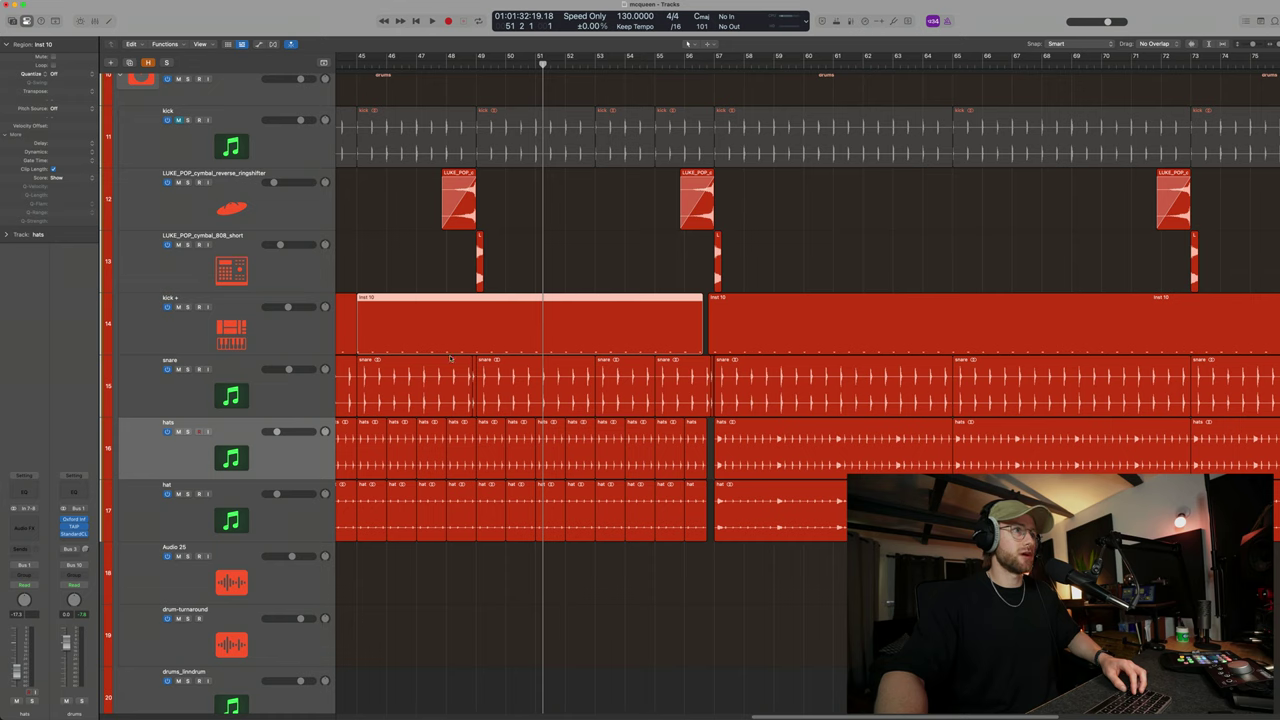
scroll(450, 358, up, 2)
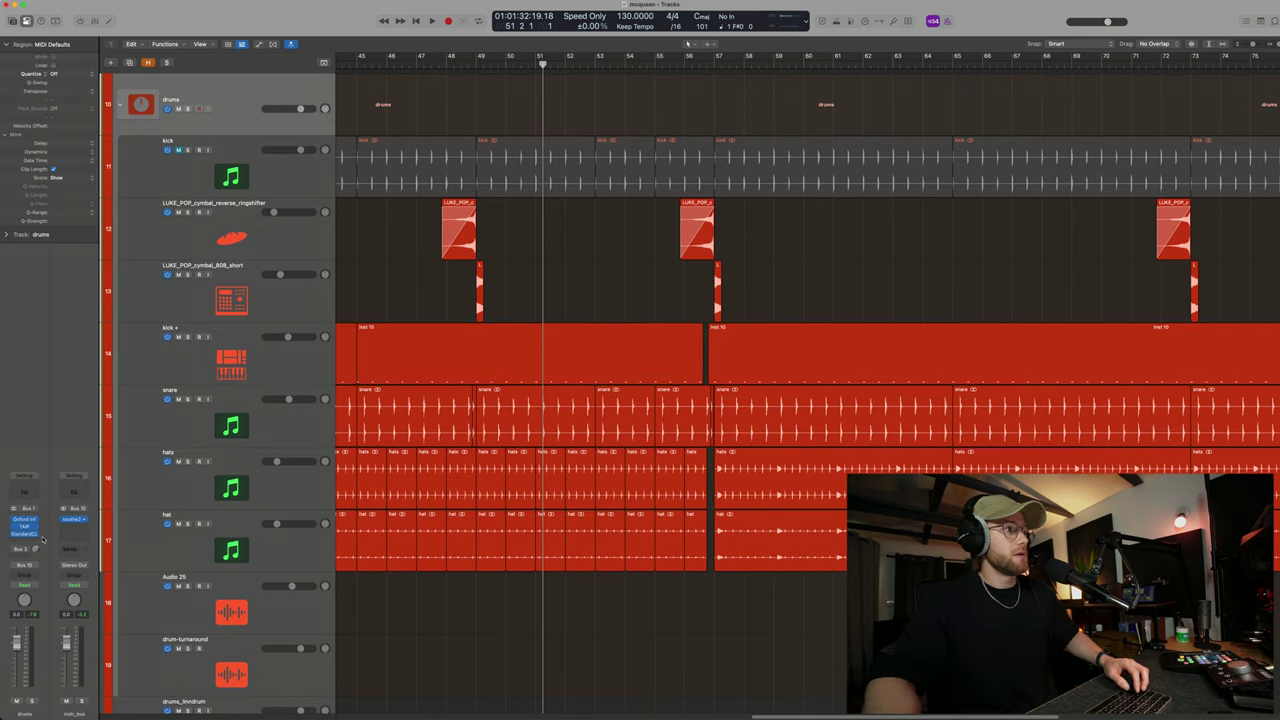
Insert ShaperBox 3 on the drums bus in oscilloscope view, placed clear of the drum regions
click(35, 543)
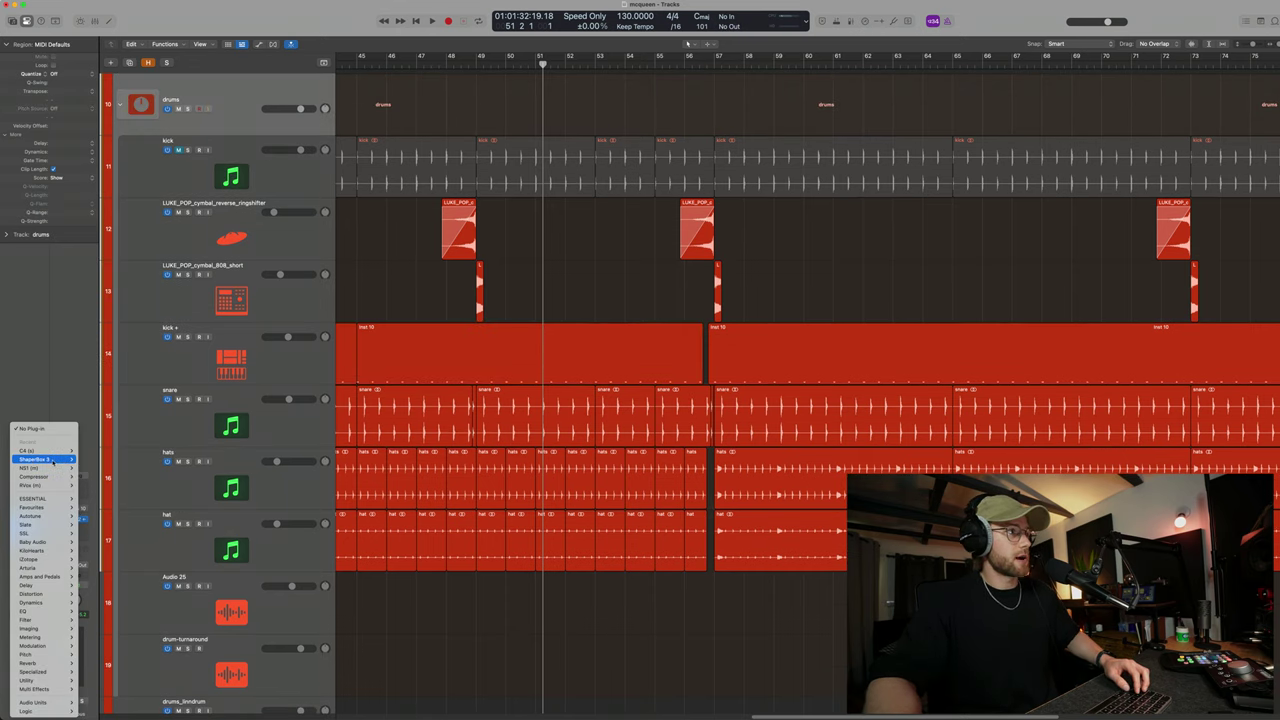
click(381, 405)
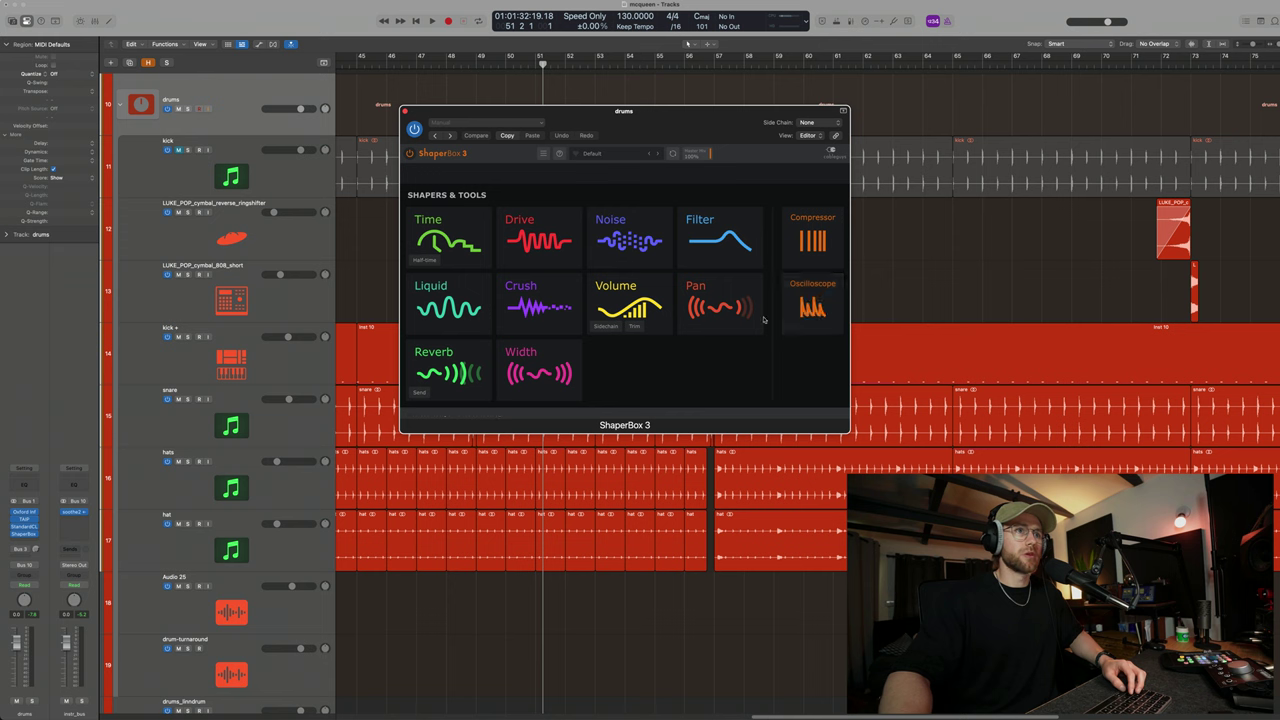
click(813, 305)
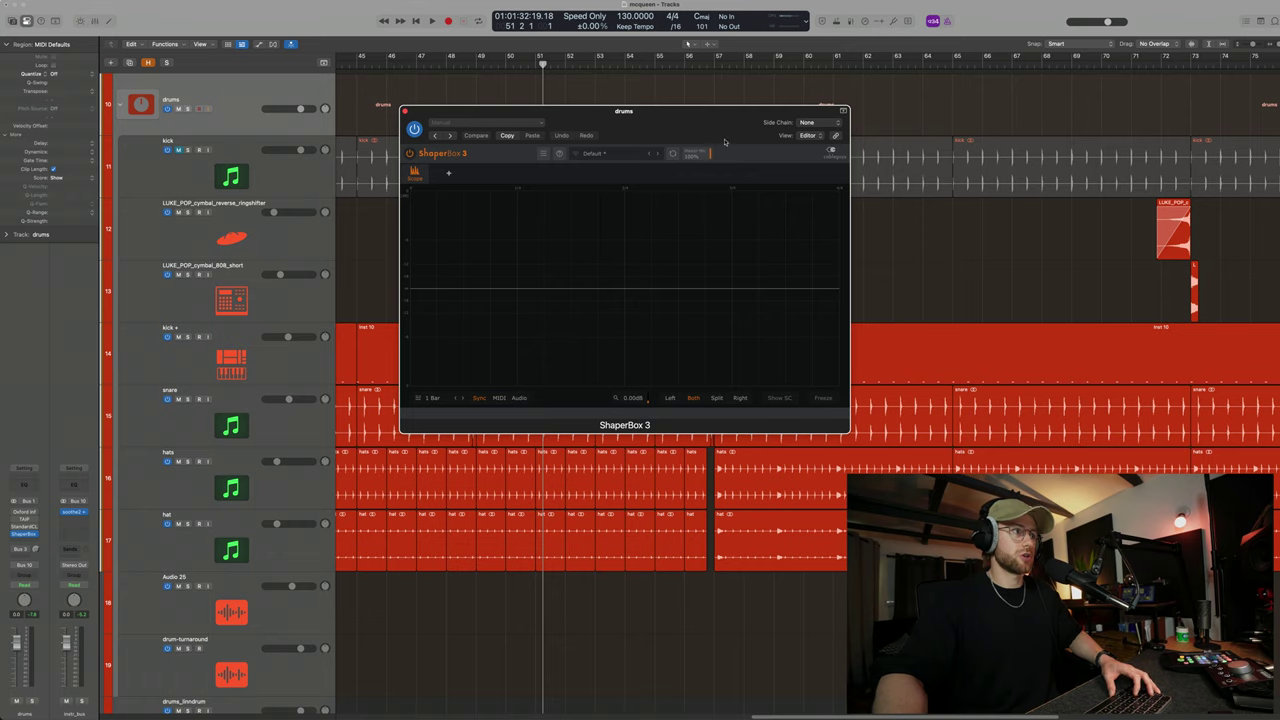
drag(725, 141, 1076, 112)
Play the kick track from bar 45 to see its waveform in the scope
click(267, 350)
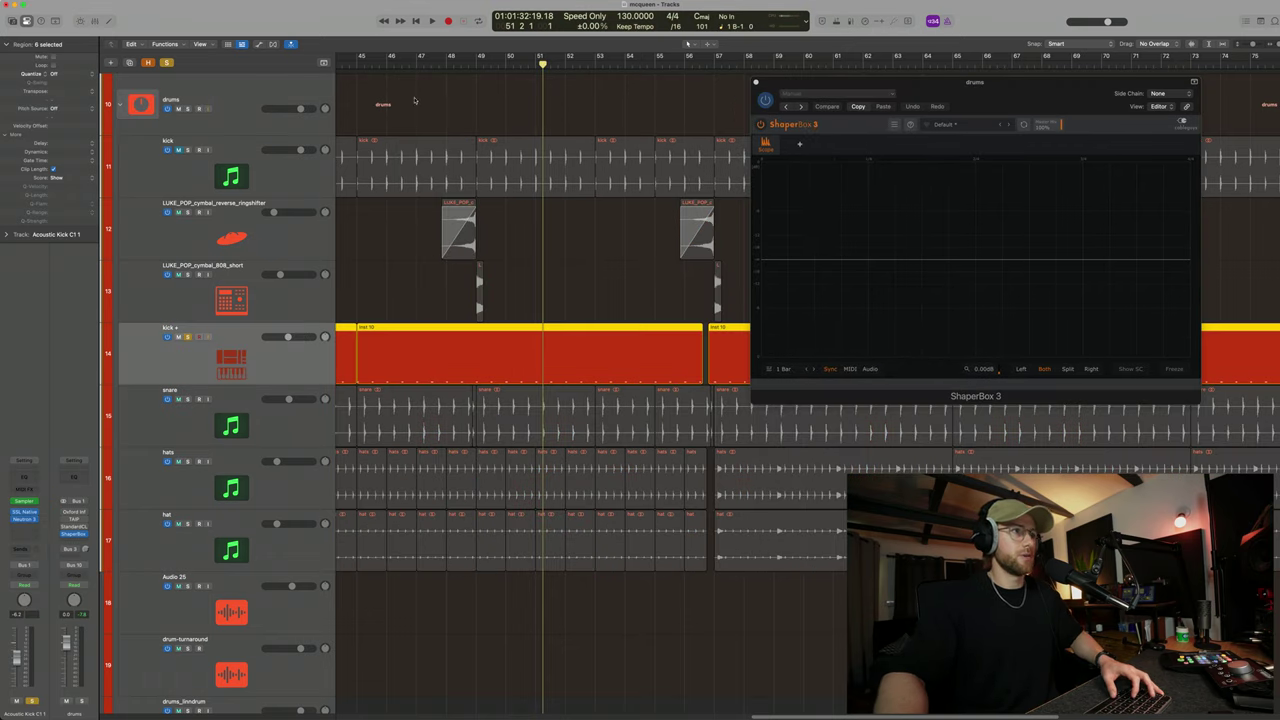
key(Return)
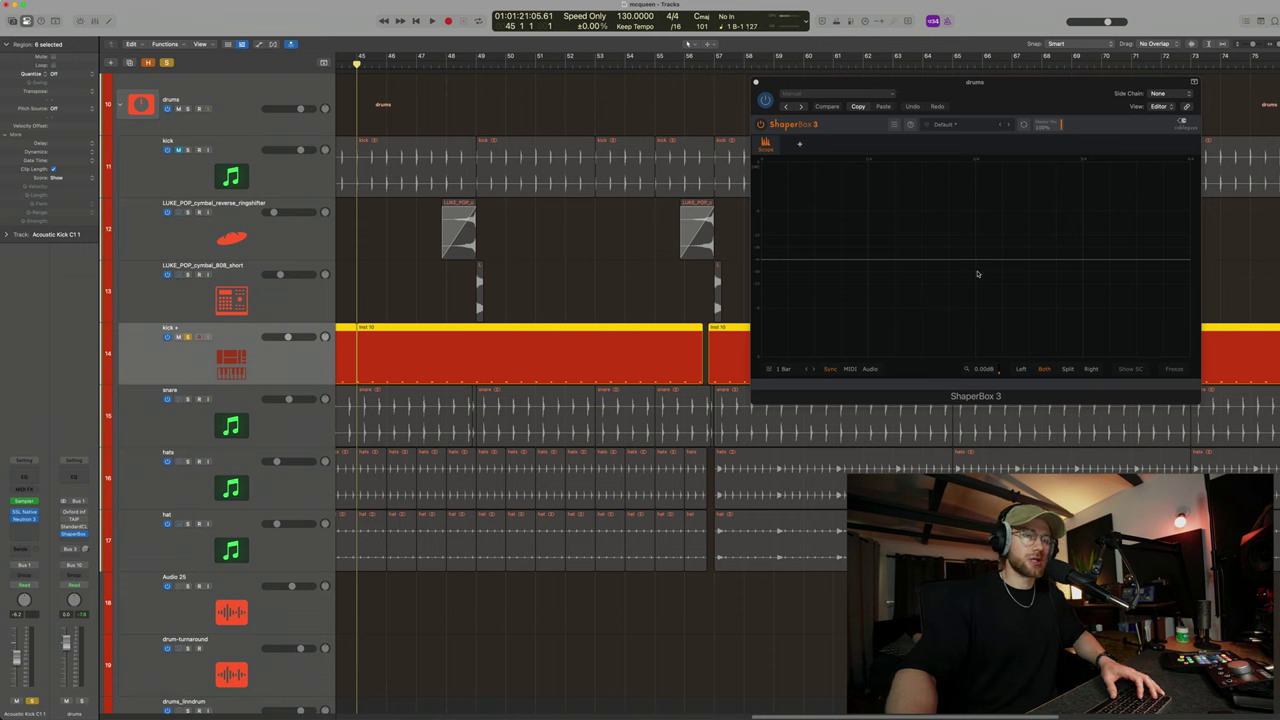
key(space)
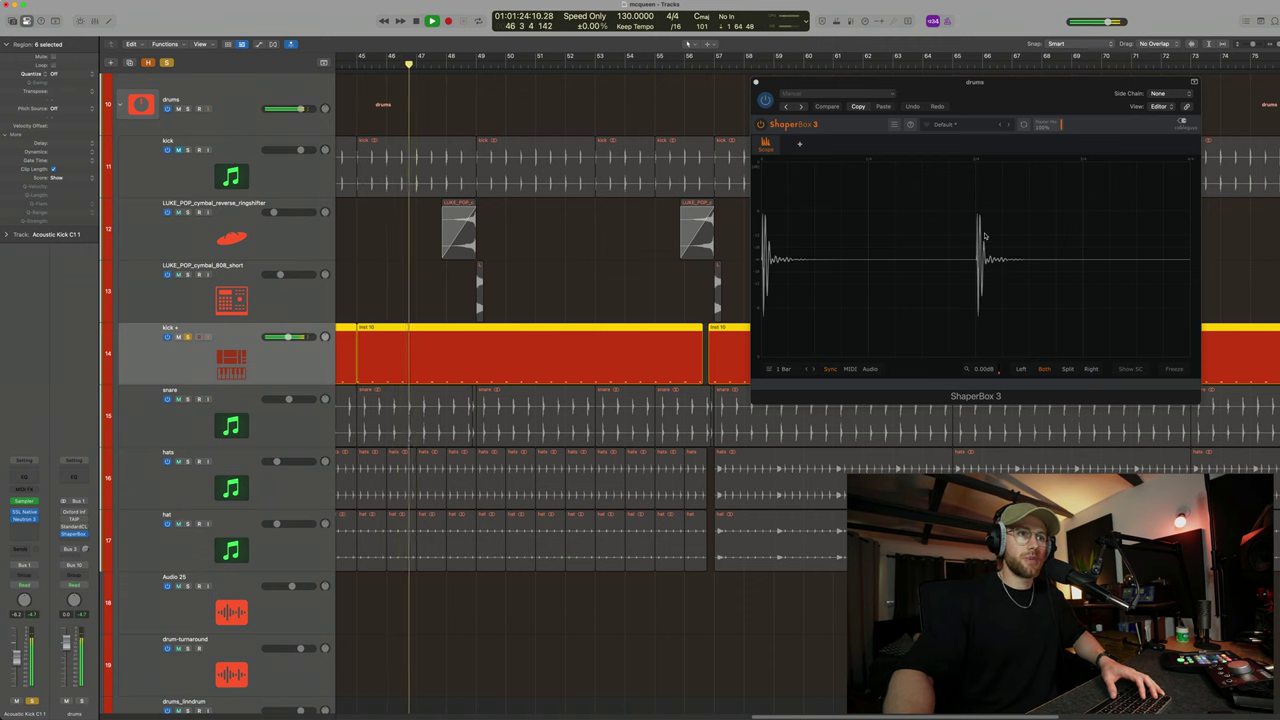
key(space)
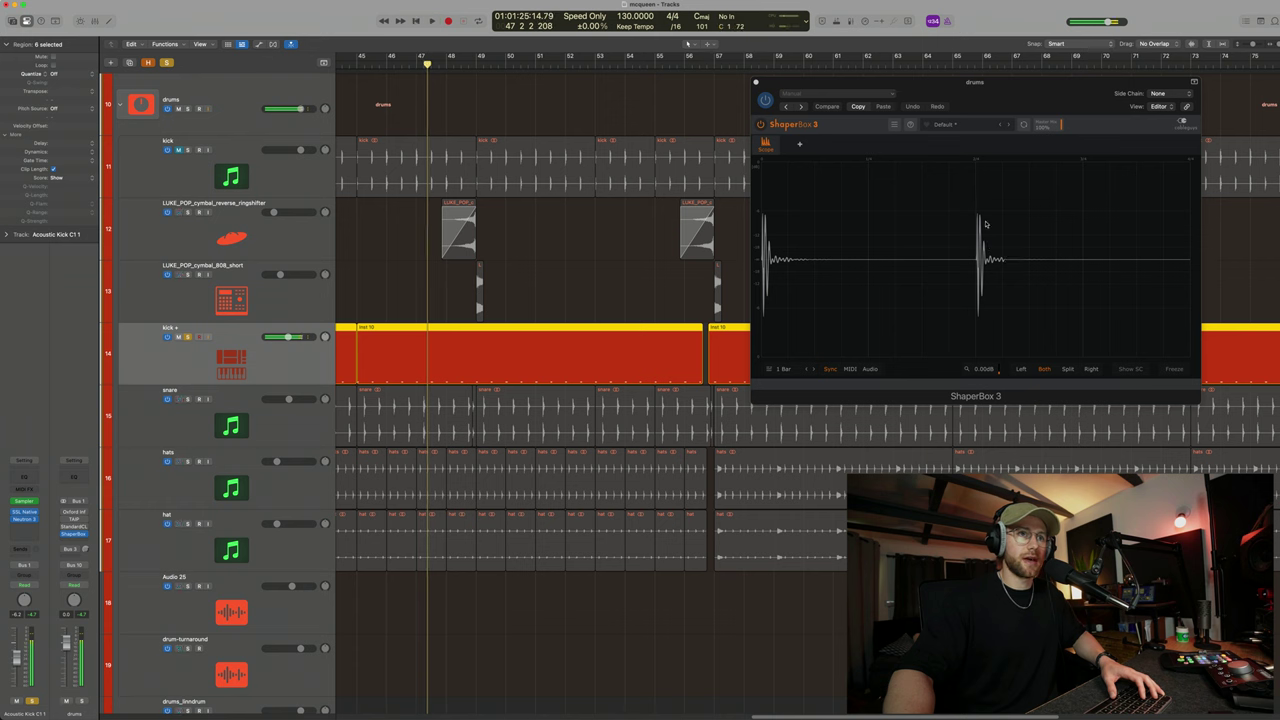
Solo the snare, play it into the scope, then unsolo it
shift+click(178, 402)
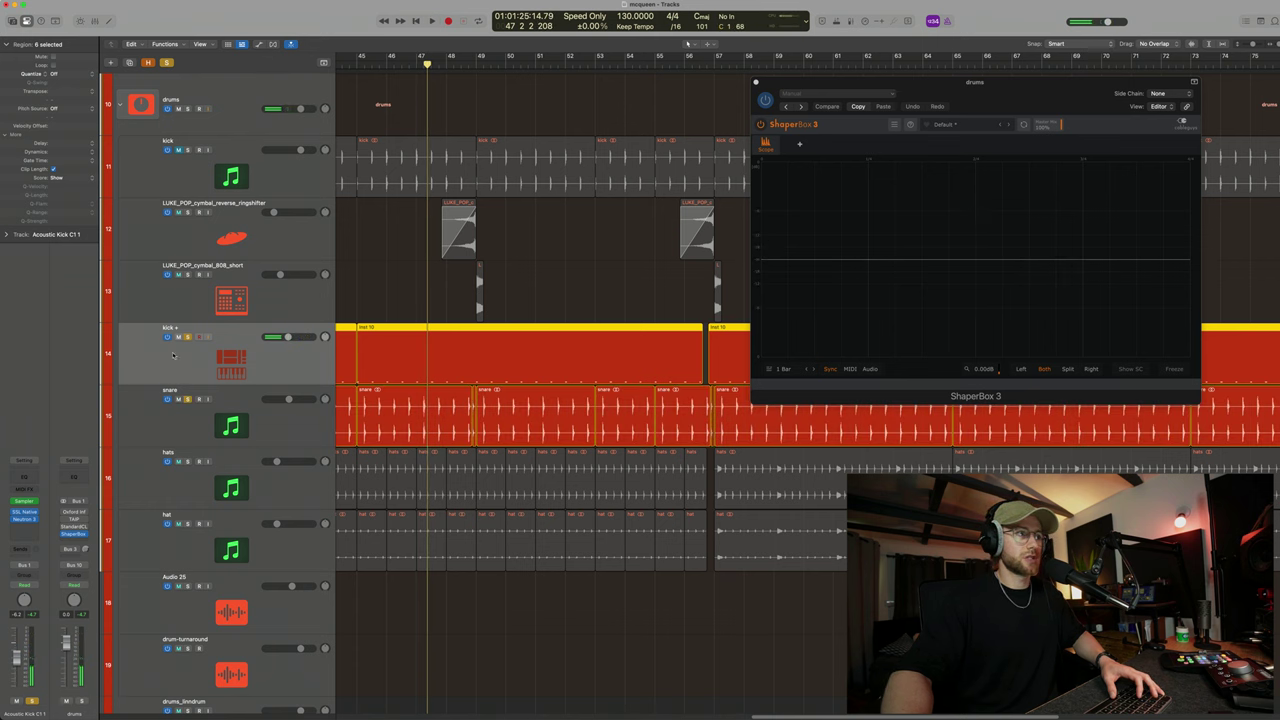
click(187, 337)
key(space)
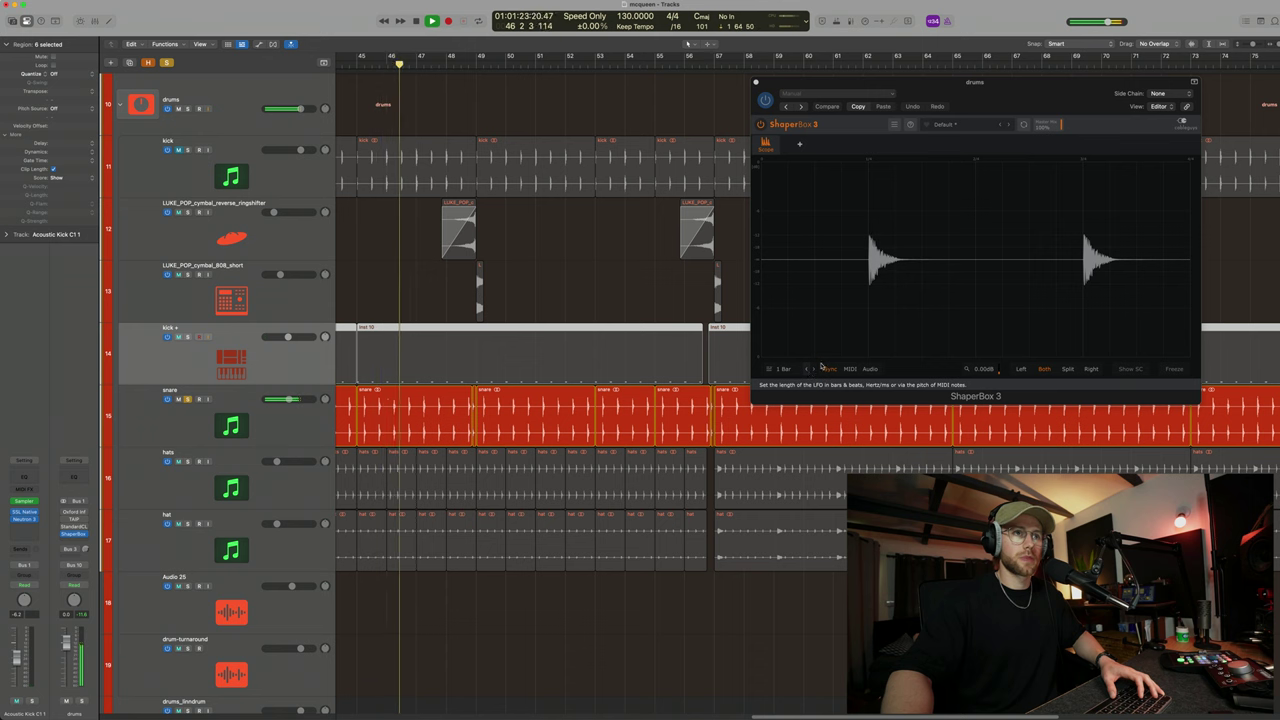
click(188, 399)
click(245, 105)
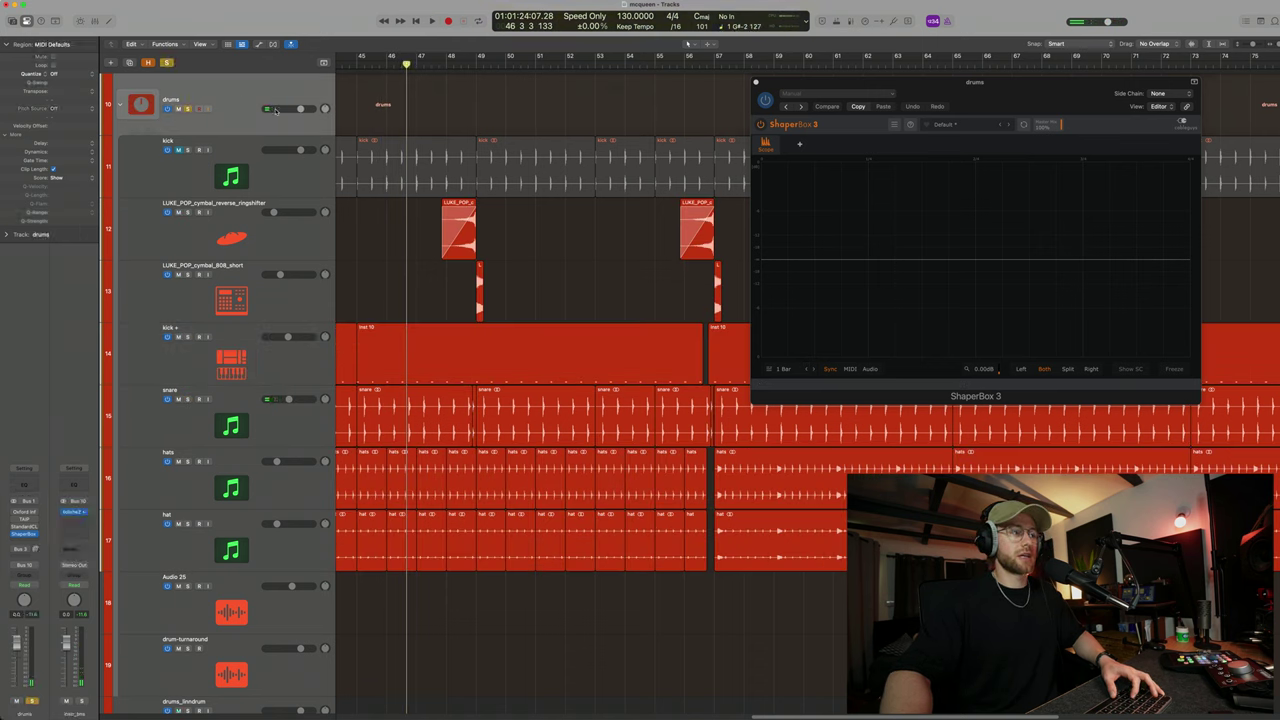
key(space)
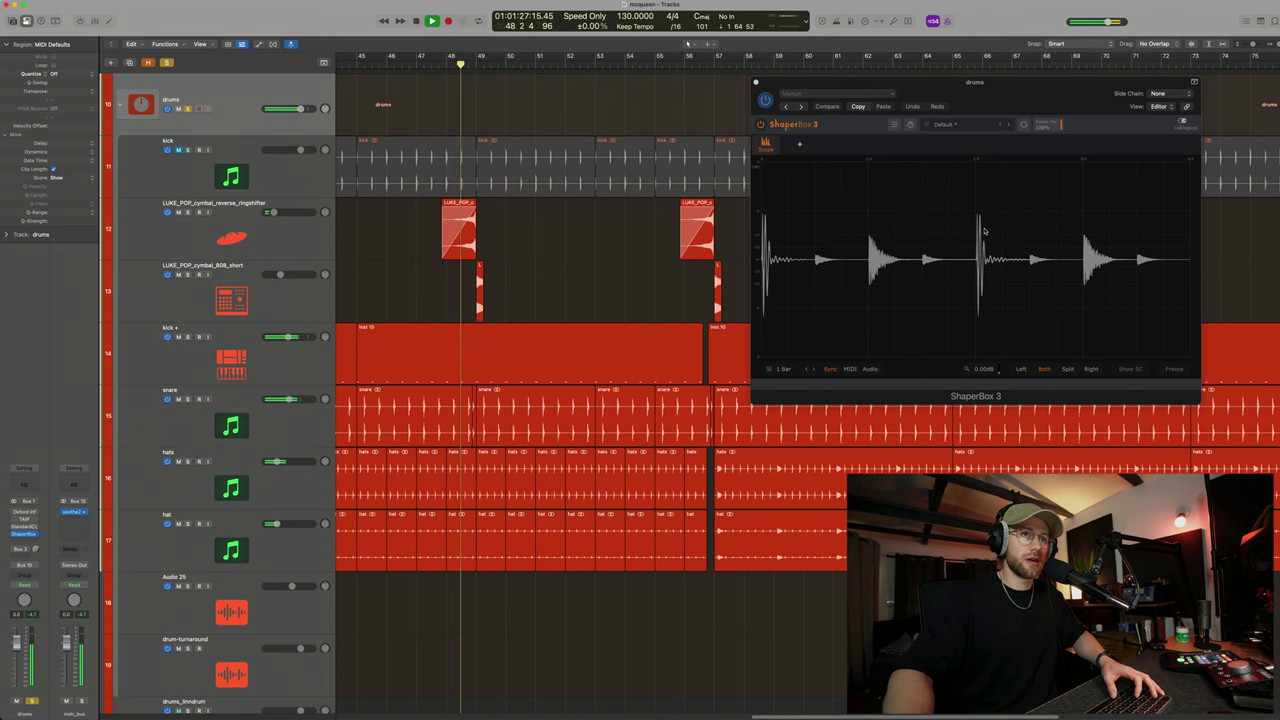
key(space)
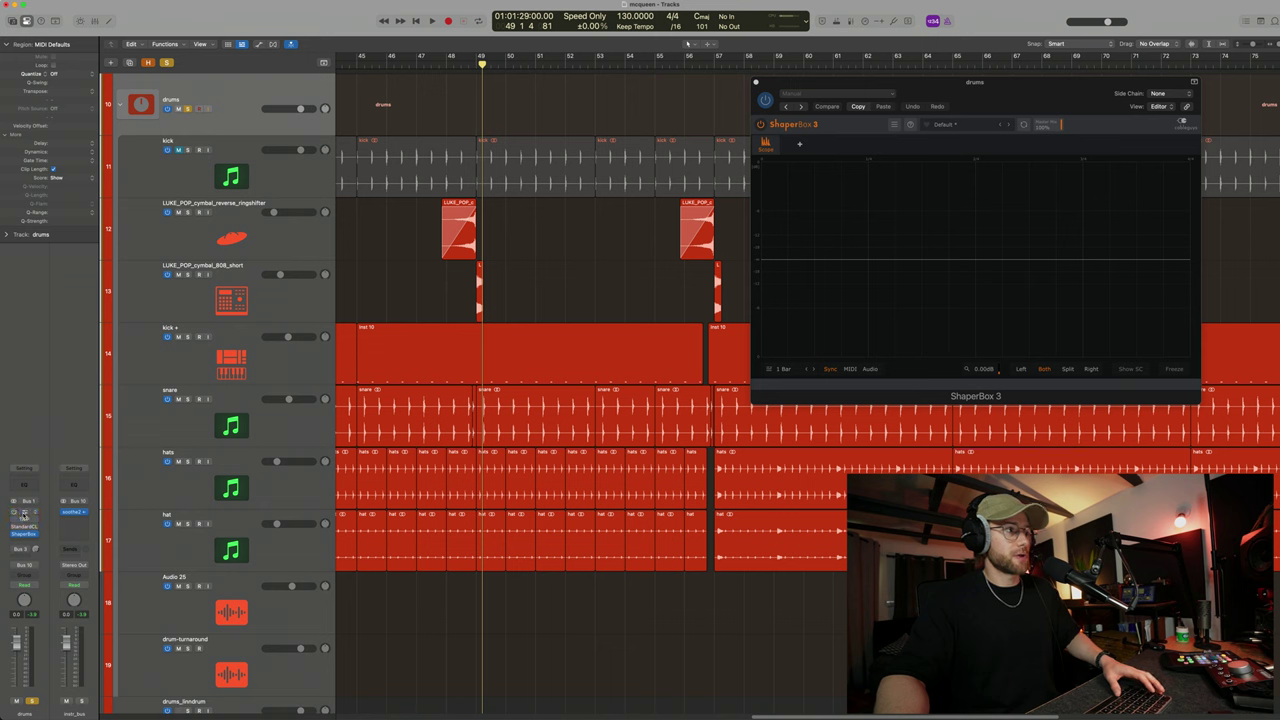
Open the Oxford Inflator beside the scope, audition the drums from bar 45, then close it
click(24, 515)
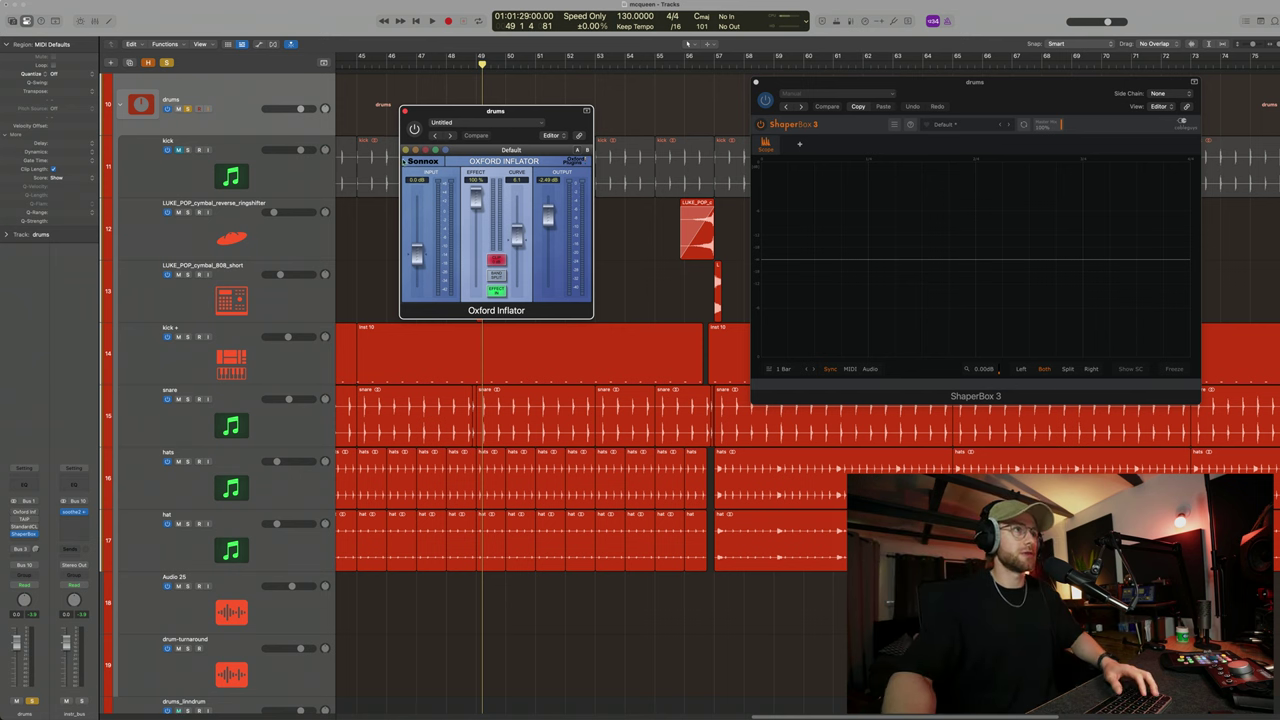
drag(498, 110, 578, 255)
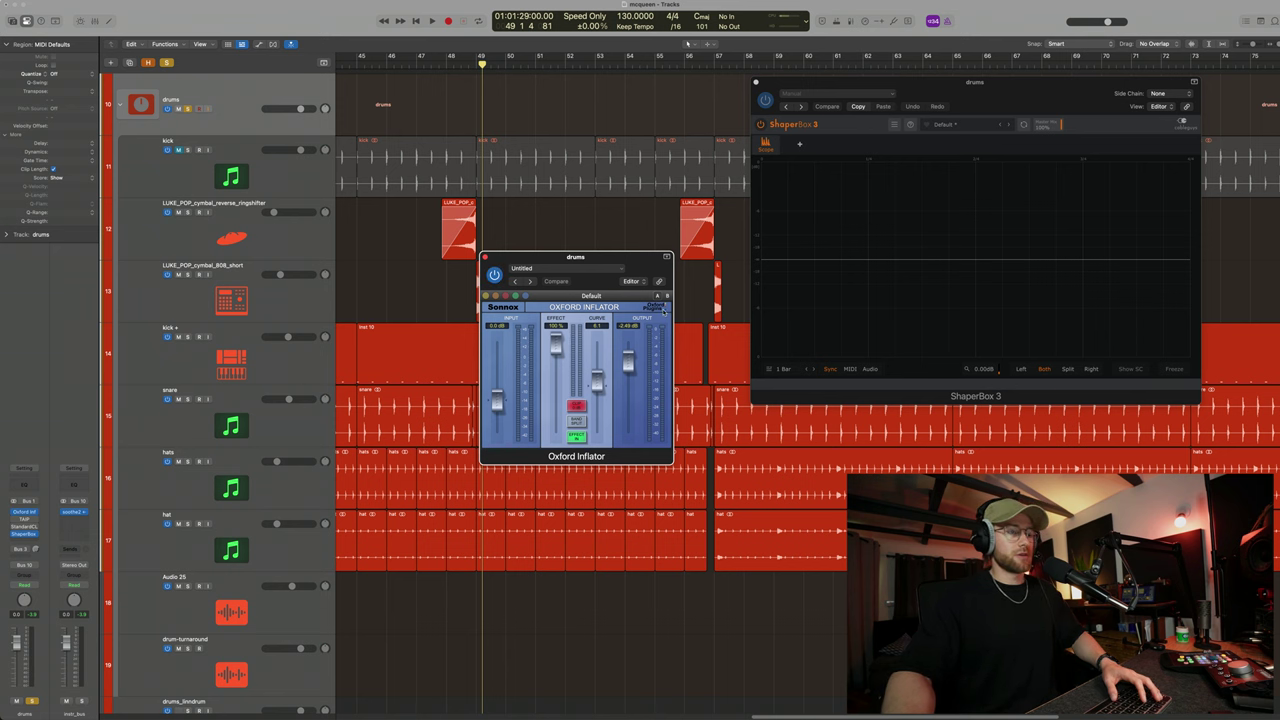
key(space)
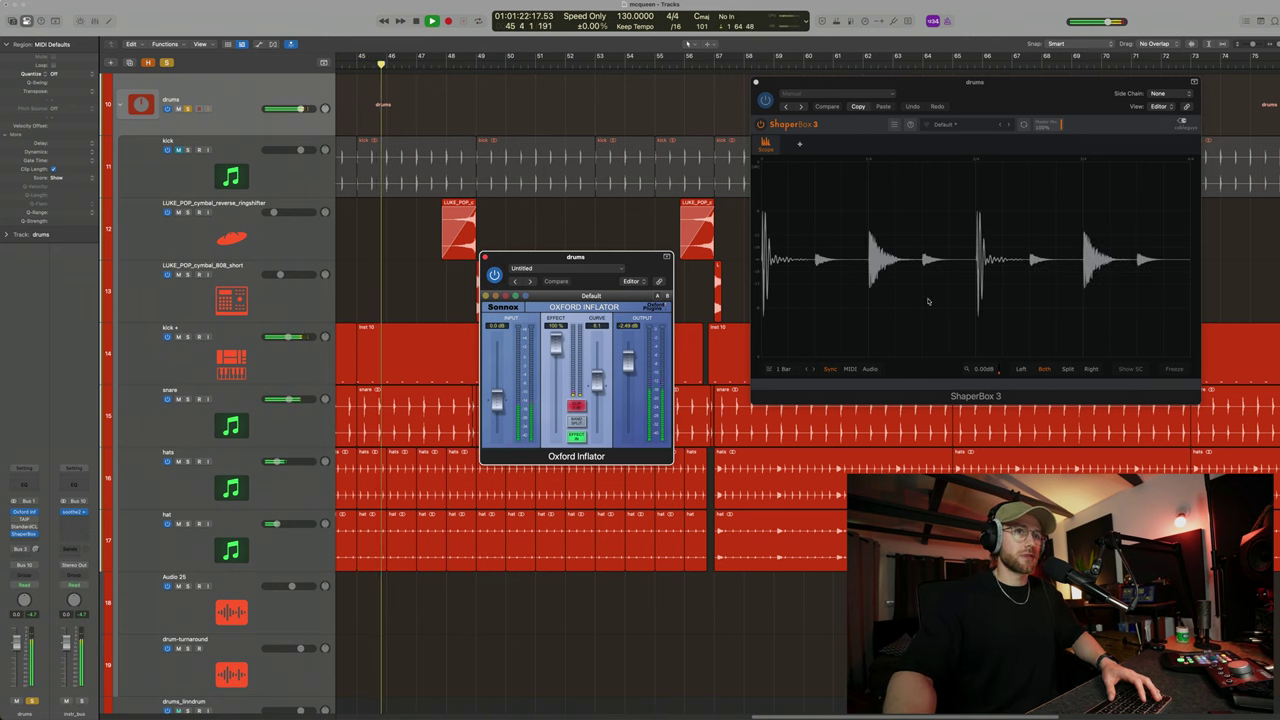
key(space)
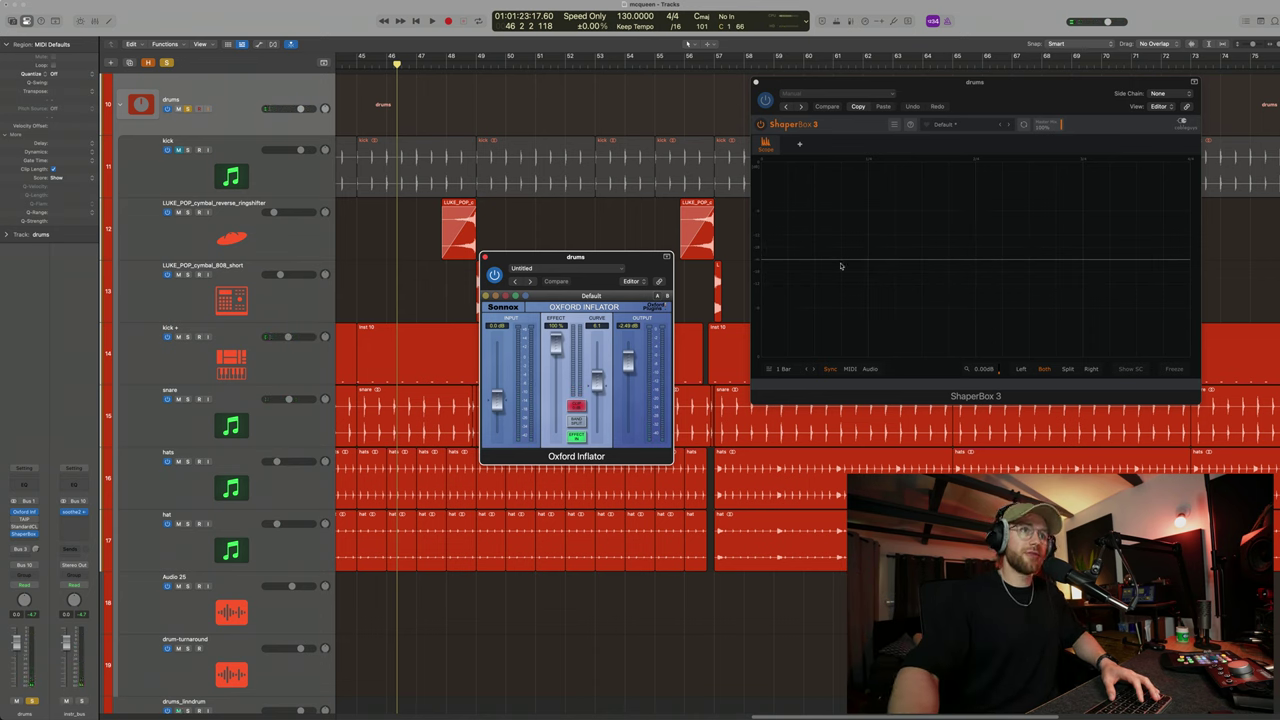
click(486, 258)
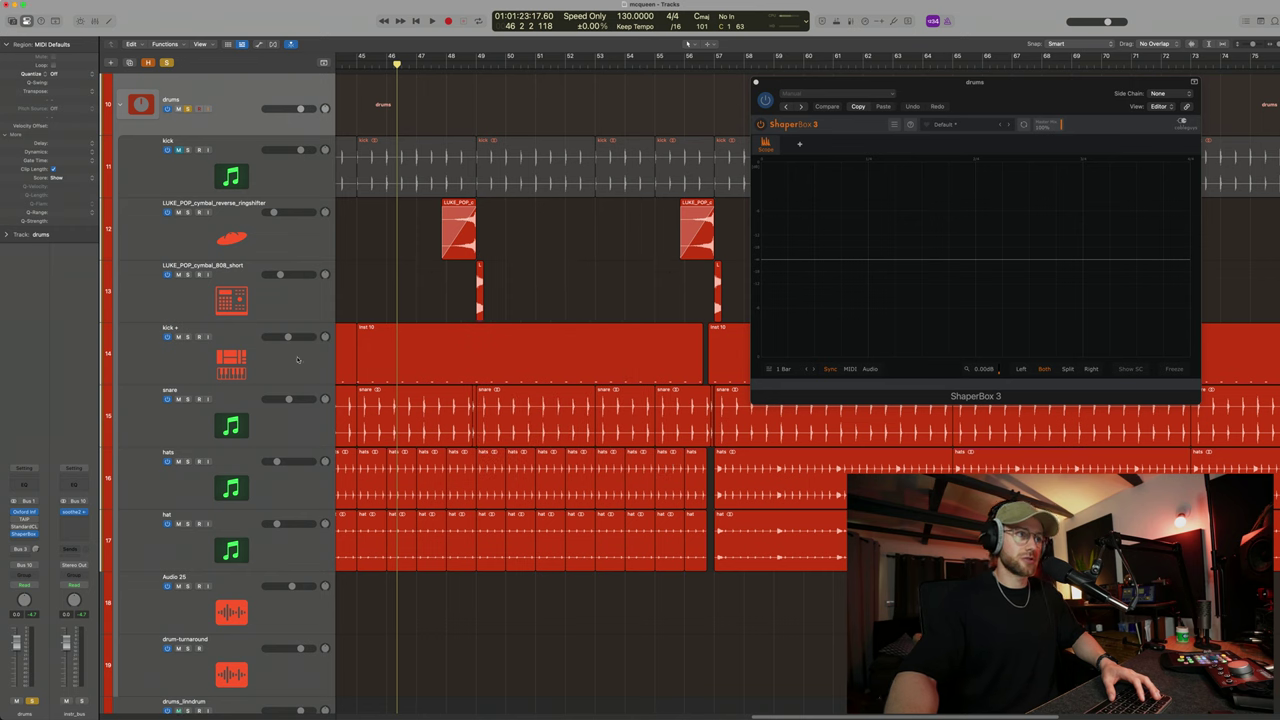
Open TAIP on the drums bus beside ShaperBox and start the drums playing
click(15, 520)
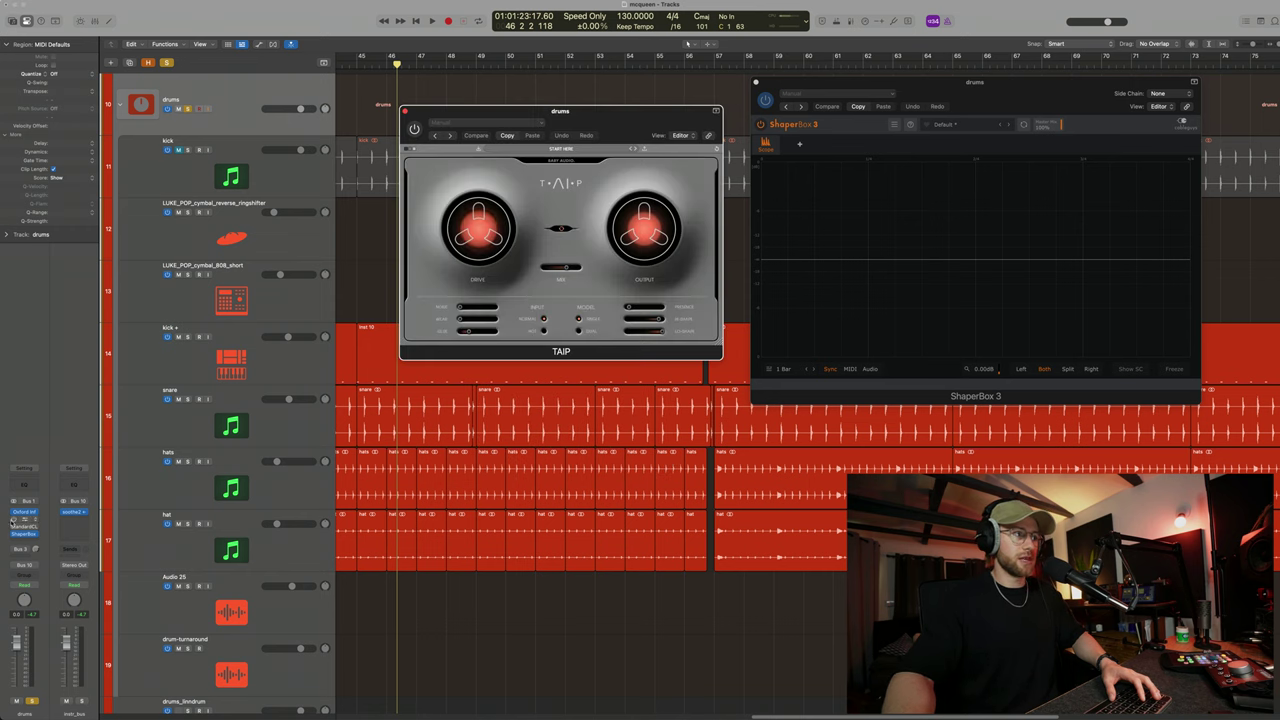
drag(680, 118, 622, 229)
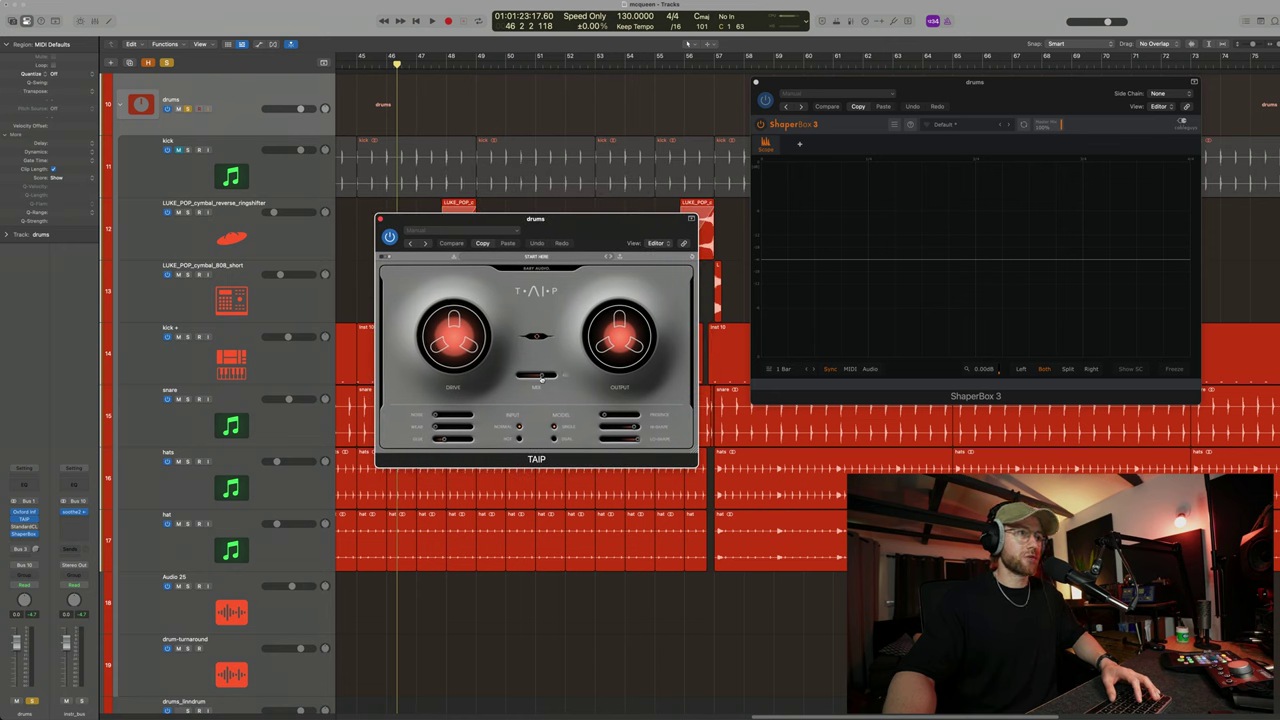
drag(631, 231, 557, 165)
key(space)
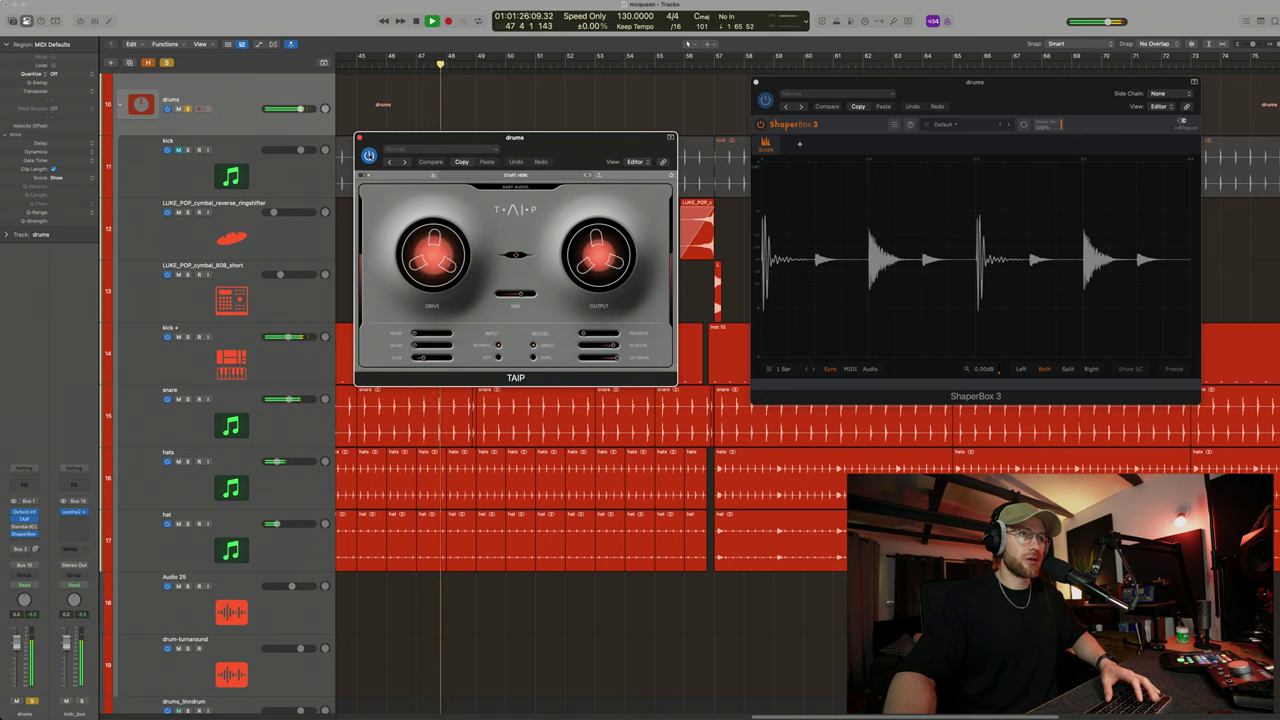
Bypass TAIP to compare, turn on Cycle looping, and zoom in on the drum regions
click(368, 155)
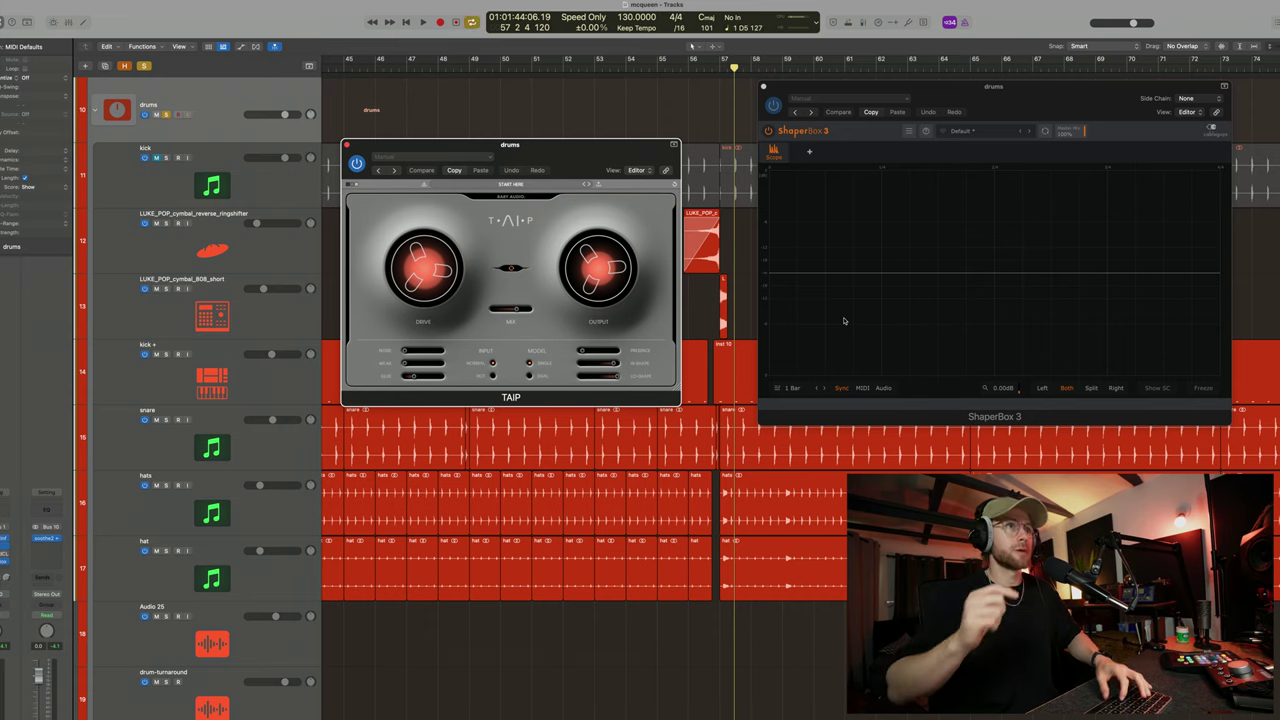
key(c)
key(z)
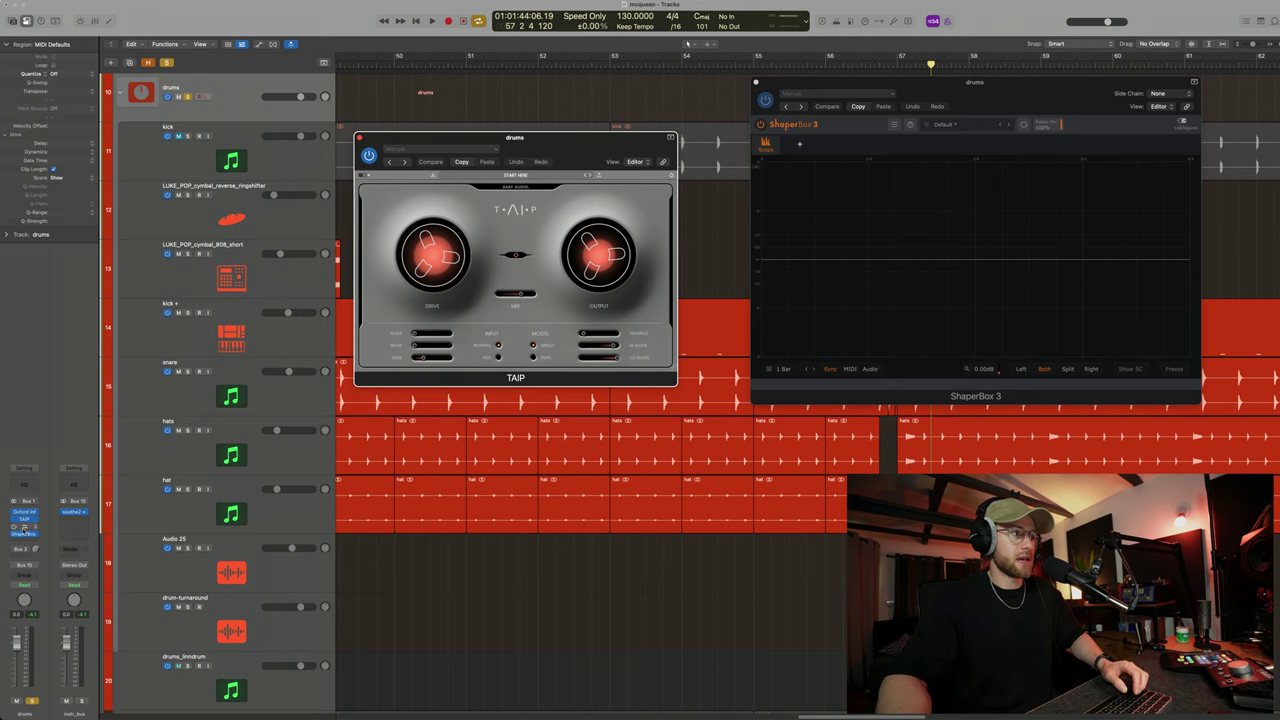
Open StandardCLIP on the drums bus, close TAIP, and place StandardCLIP left of ShaperBox
click(18, 528)
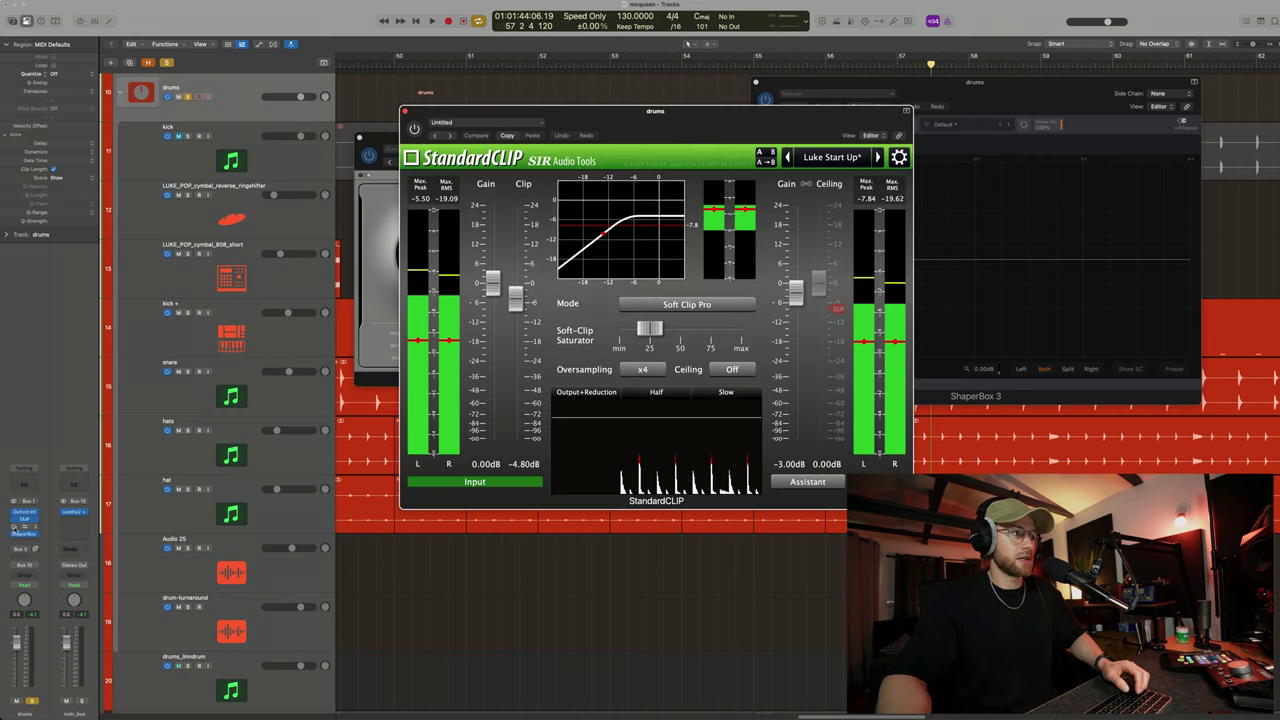
click(362, 137)
drag(740, 141, 687, 44)
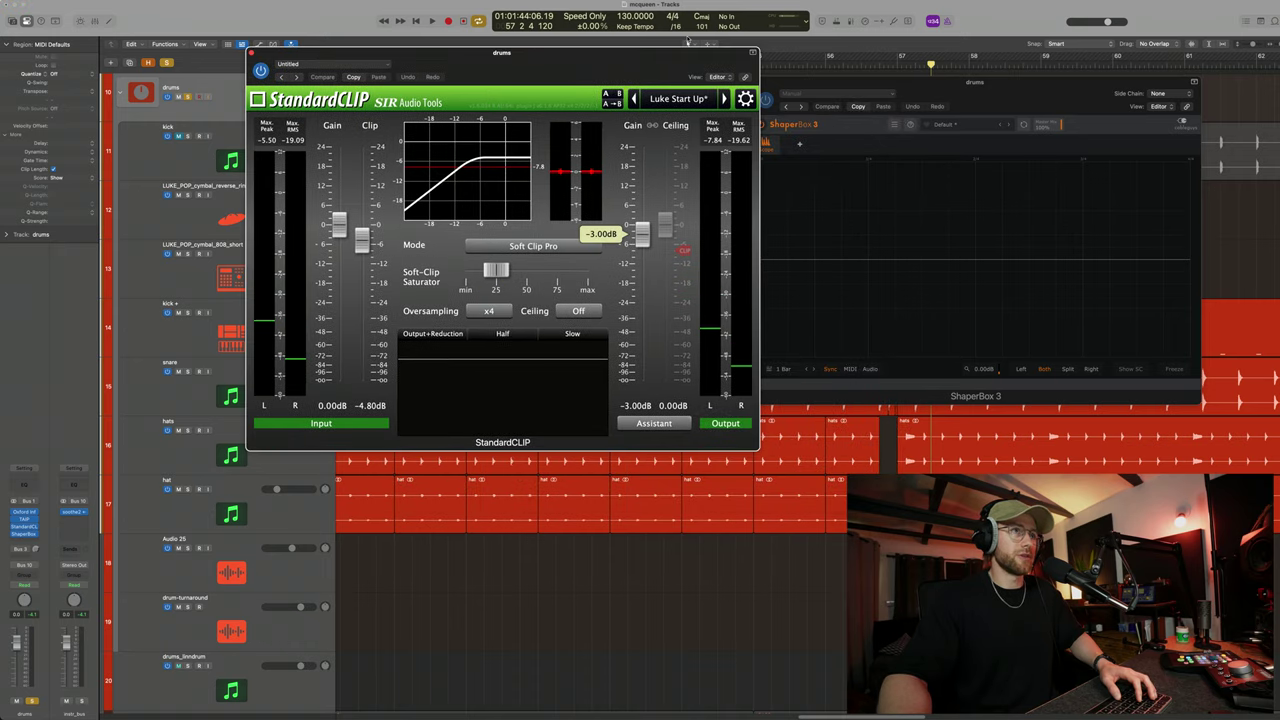
drag(660, 73, 574, 71)
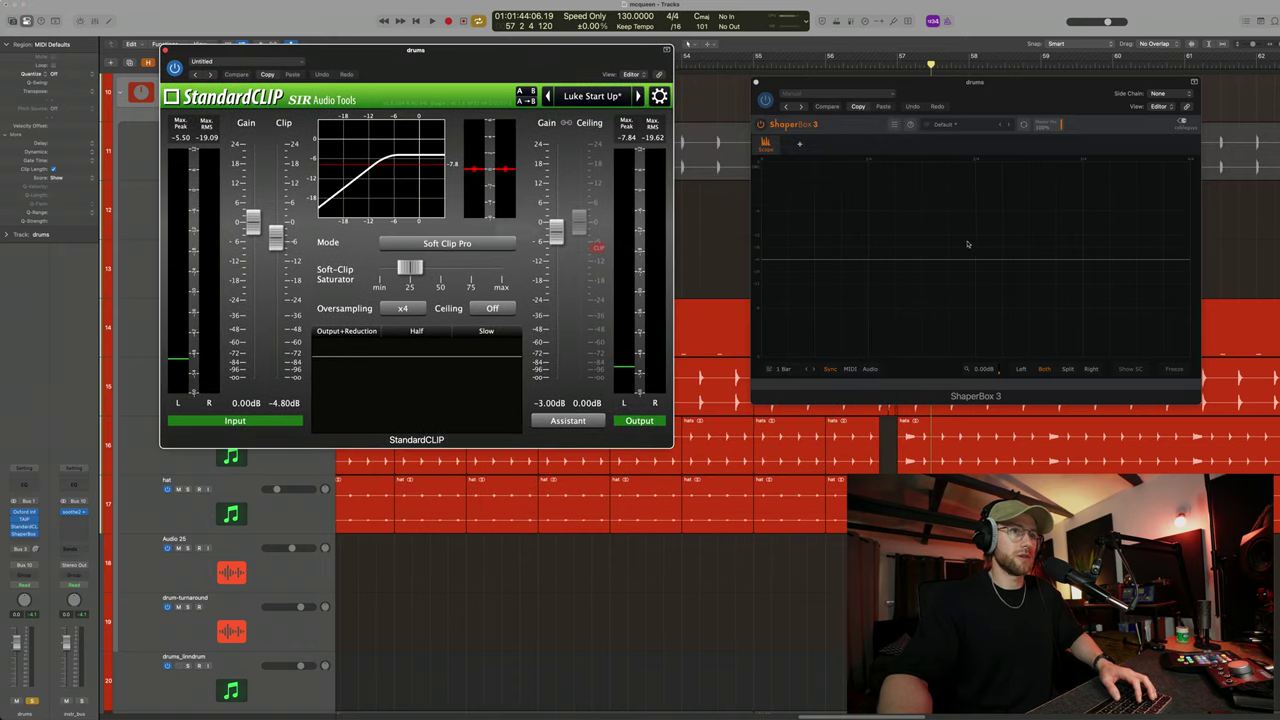
Play the drums through StandardCLIP's Soft Clip Pro setting, then close its window
key(space)
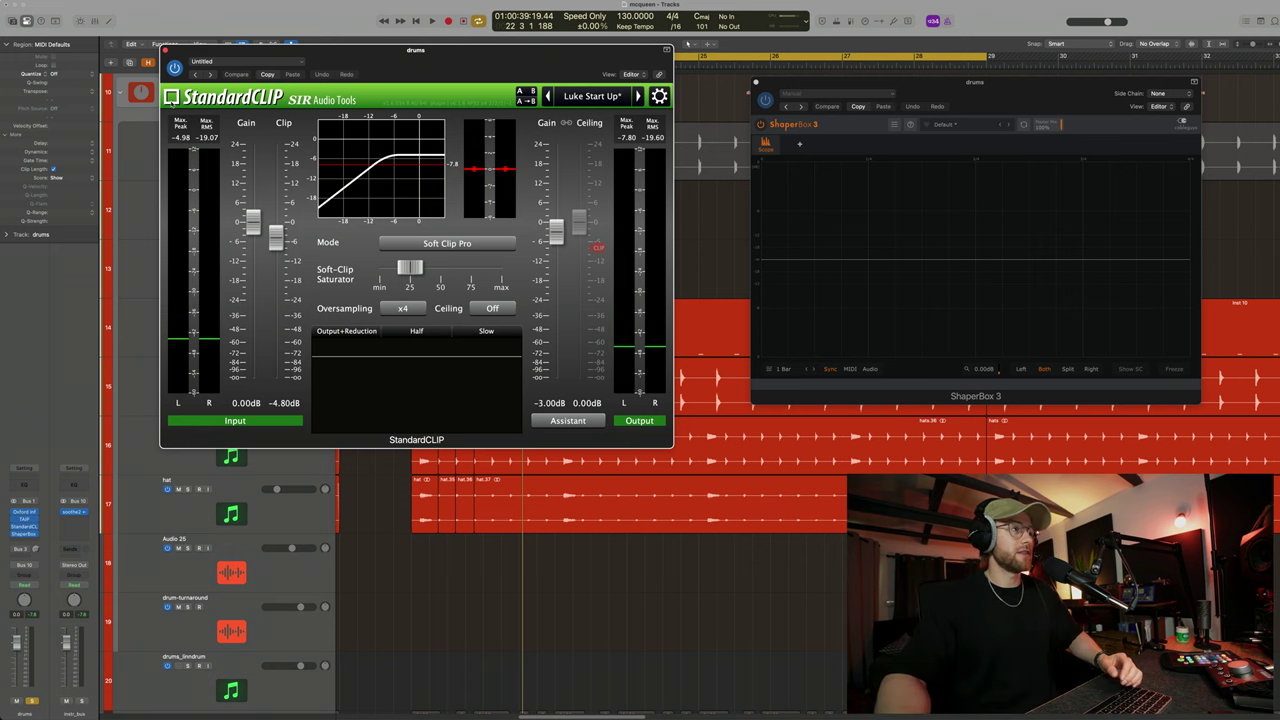
mouse_move(275, 237)
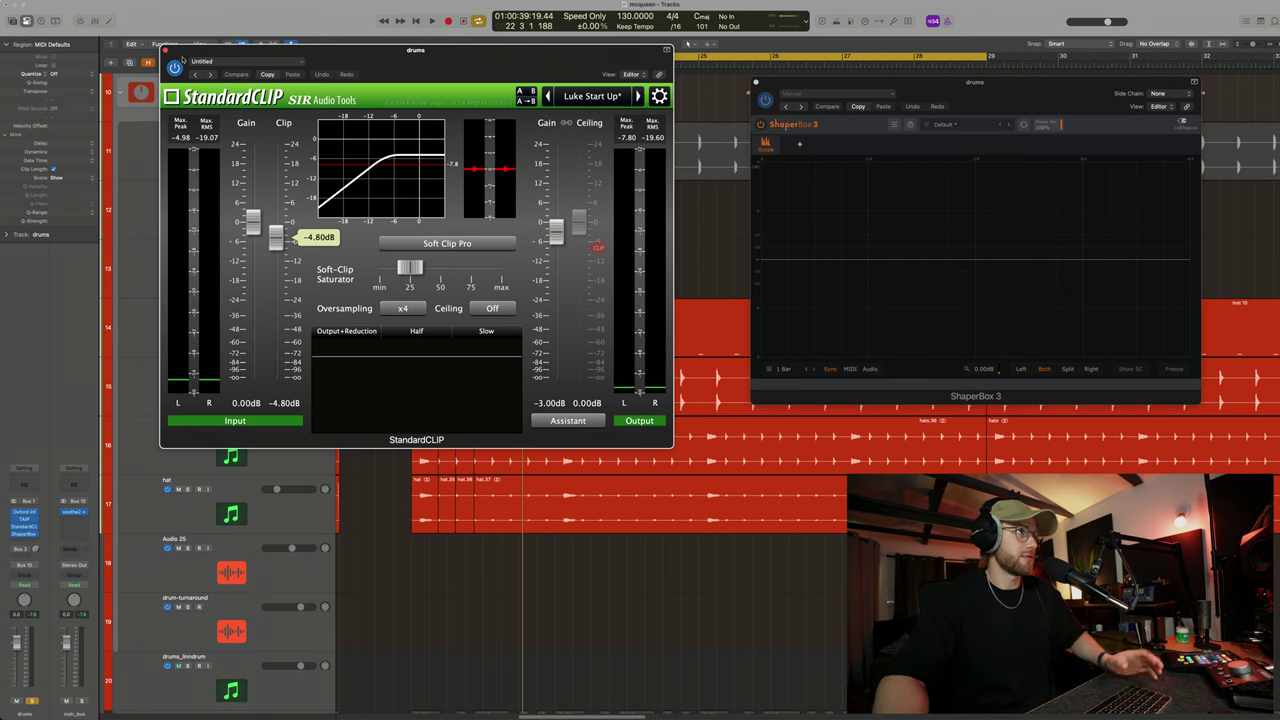
key(super+w)
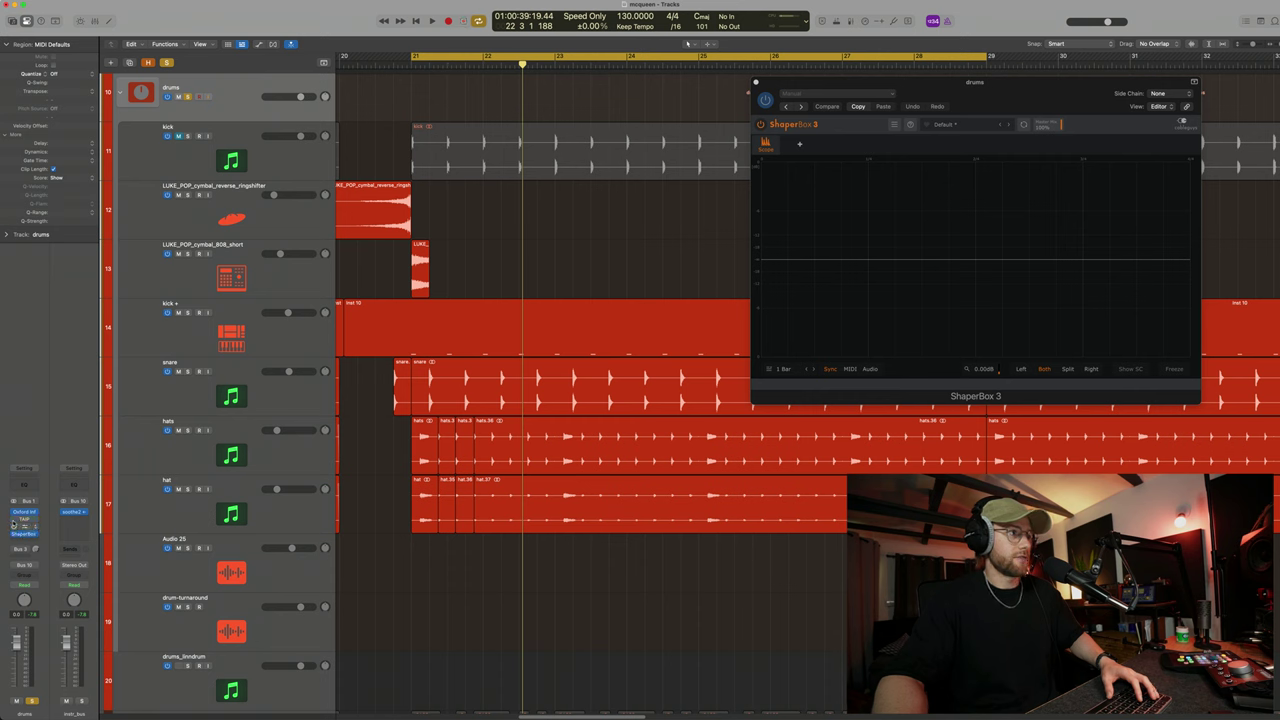
Play the processed drums back again through the ShaperBox 3 scope
key(space)
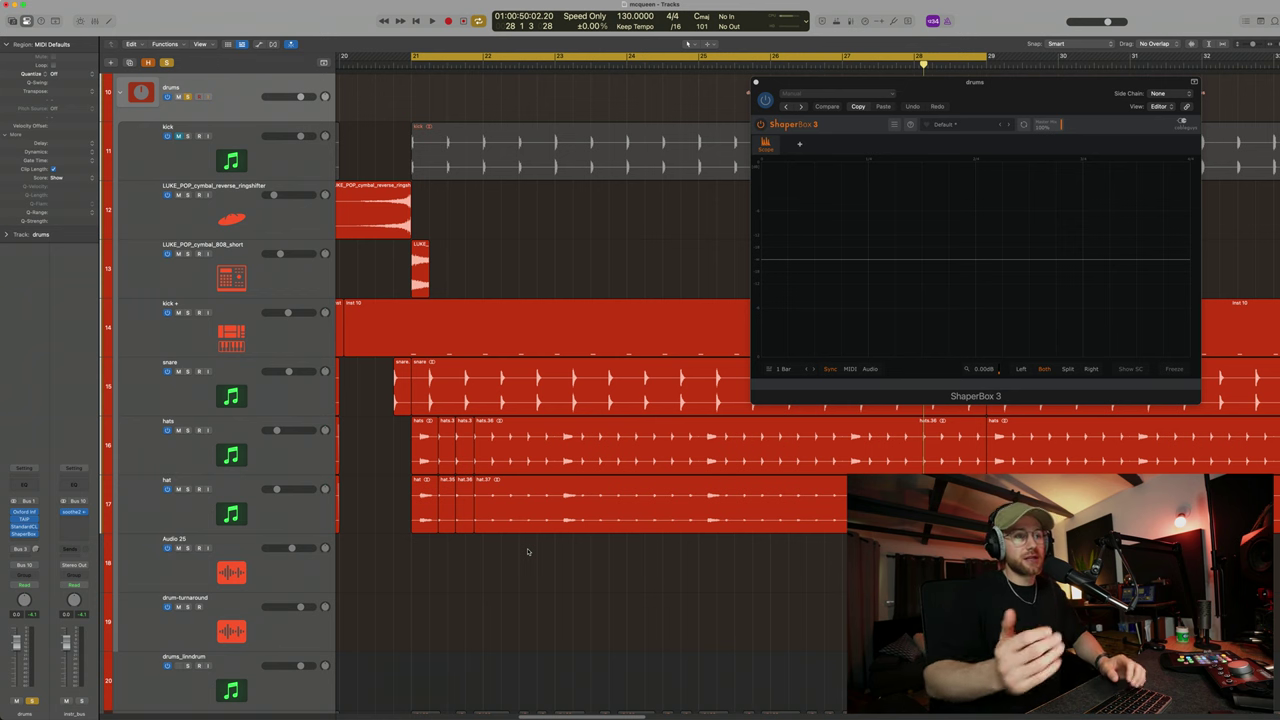
Adjust the track lanes to a smaller height and close the ShaperBox 3 window
key(super+Up)
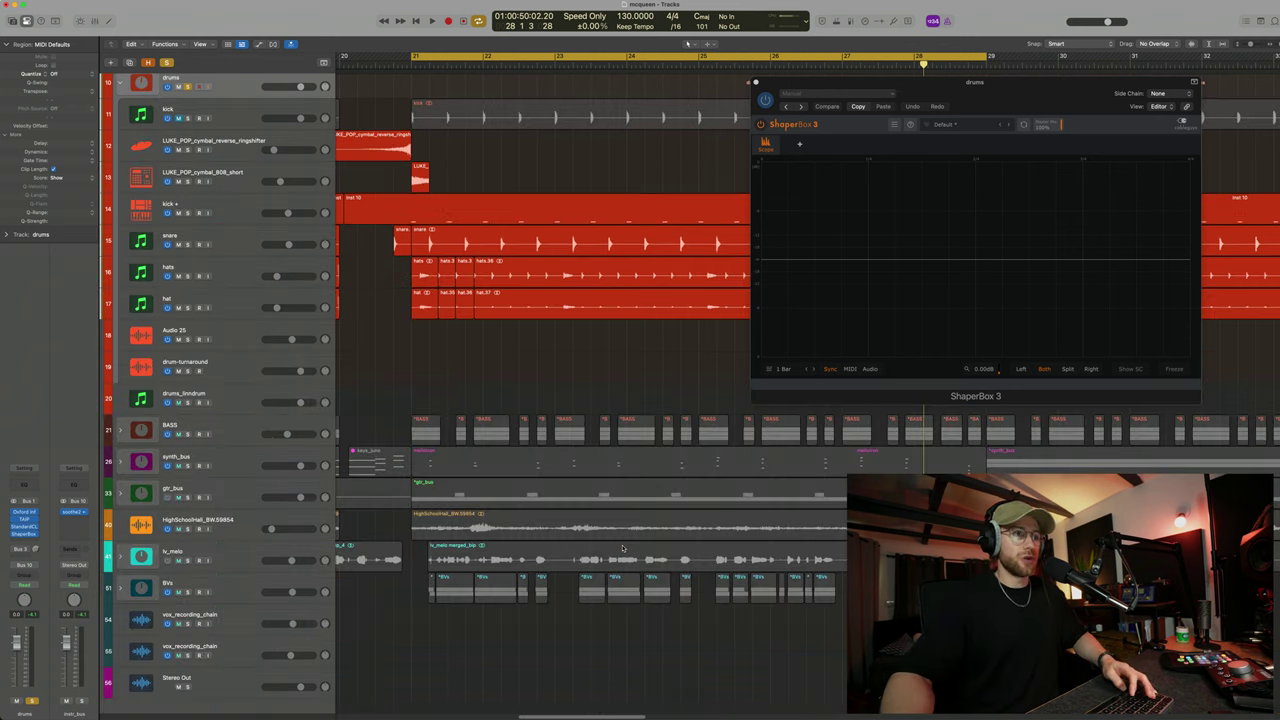
key(super+Down)
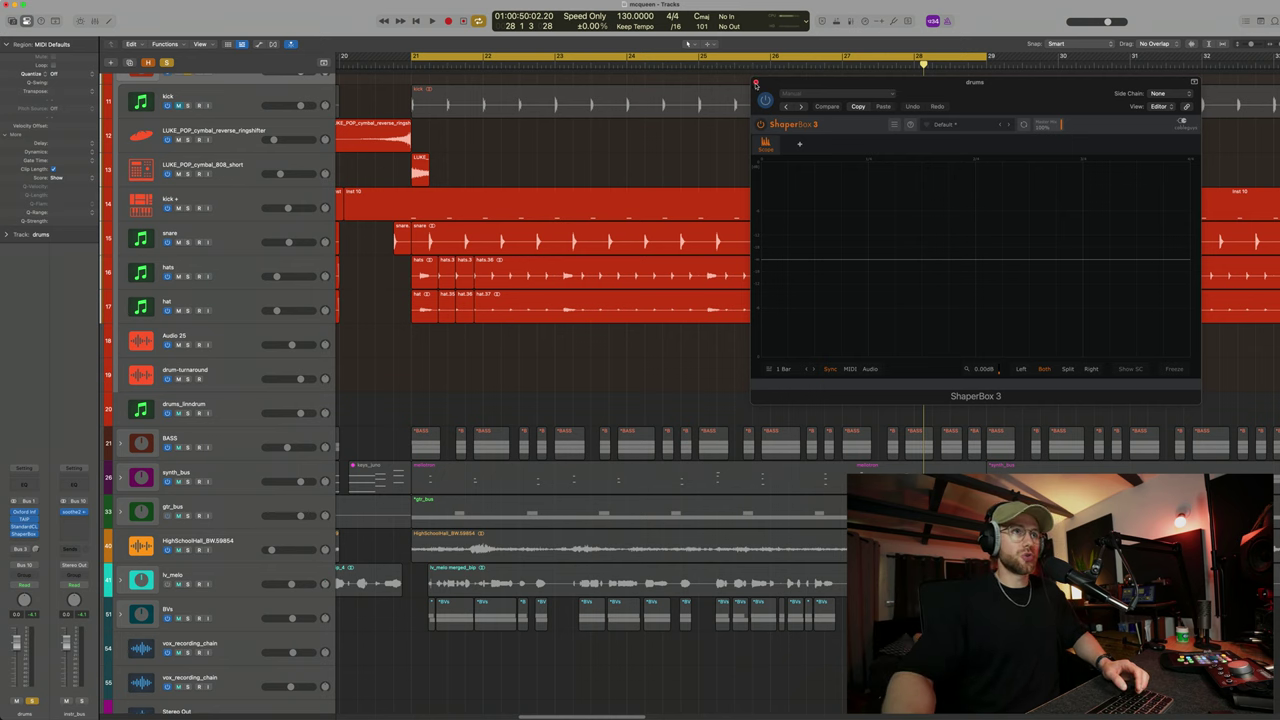
click(756, 83)
Select the BASS track and turn off the drums solo
scroll(257, 429, down, 1)
click(257, 429)
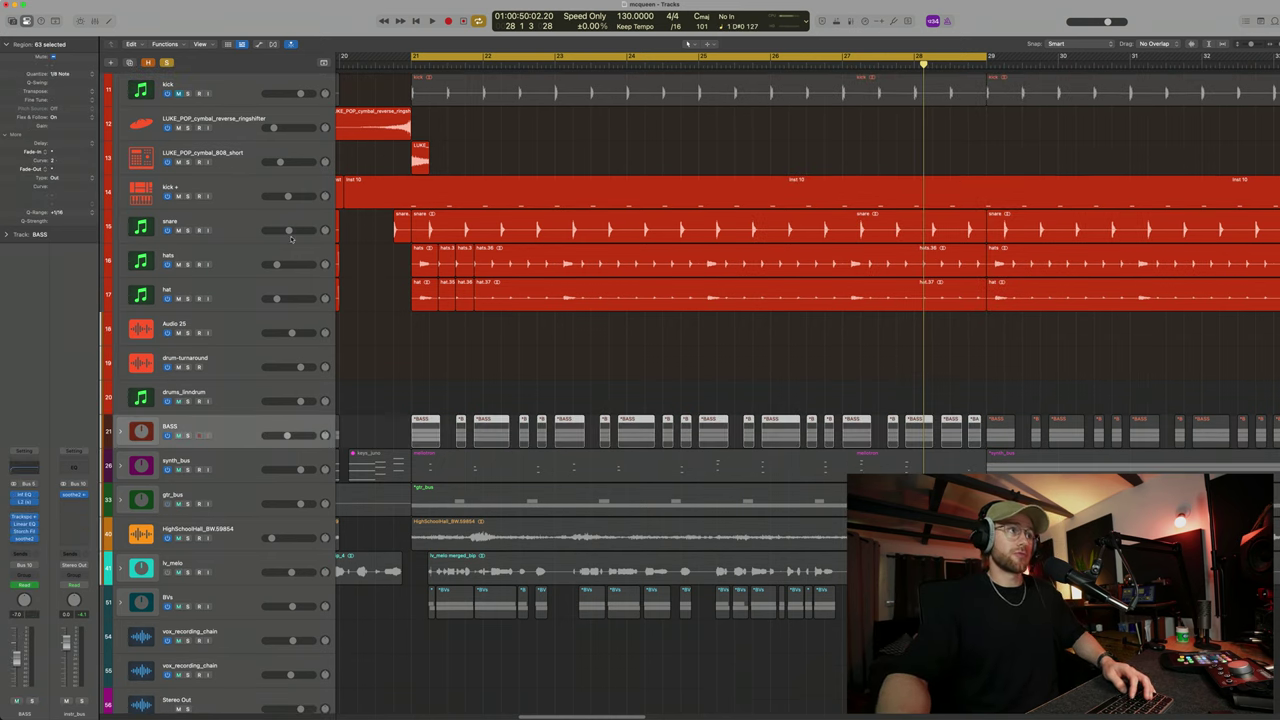
scroll(196, 112, up, 2)
click(187, 94)
Scroll back up through the arrangement and select the snare track
scroll(362, 430, down, 3)
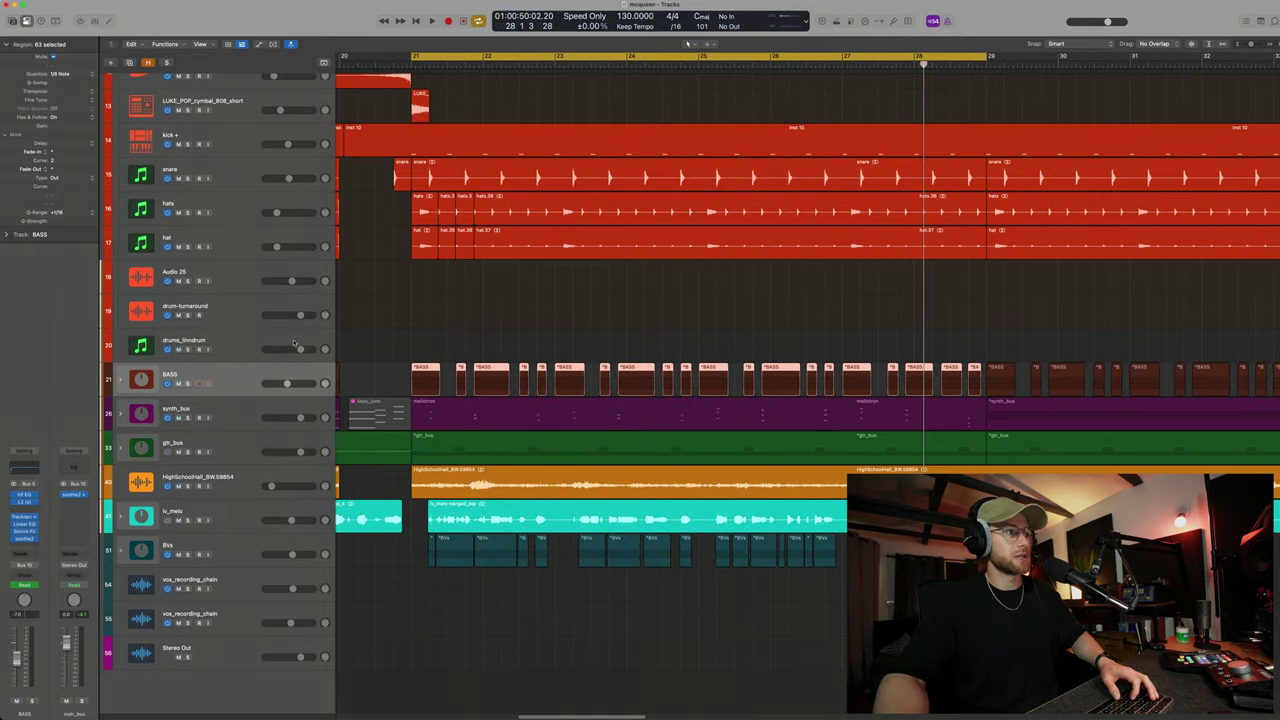
scroll(411, 276, up, 3)
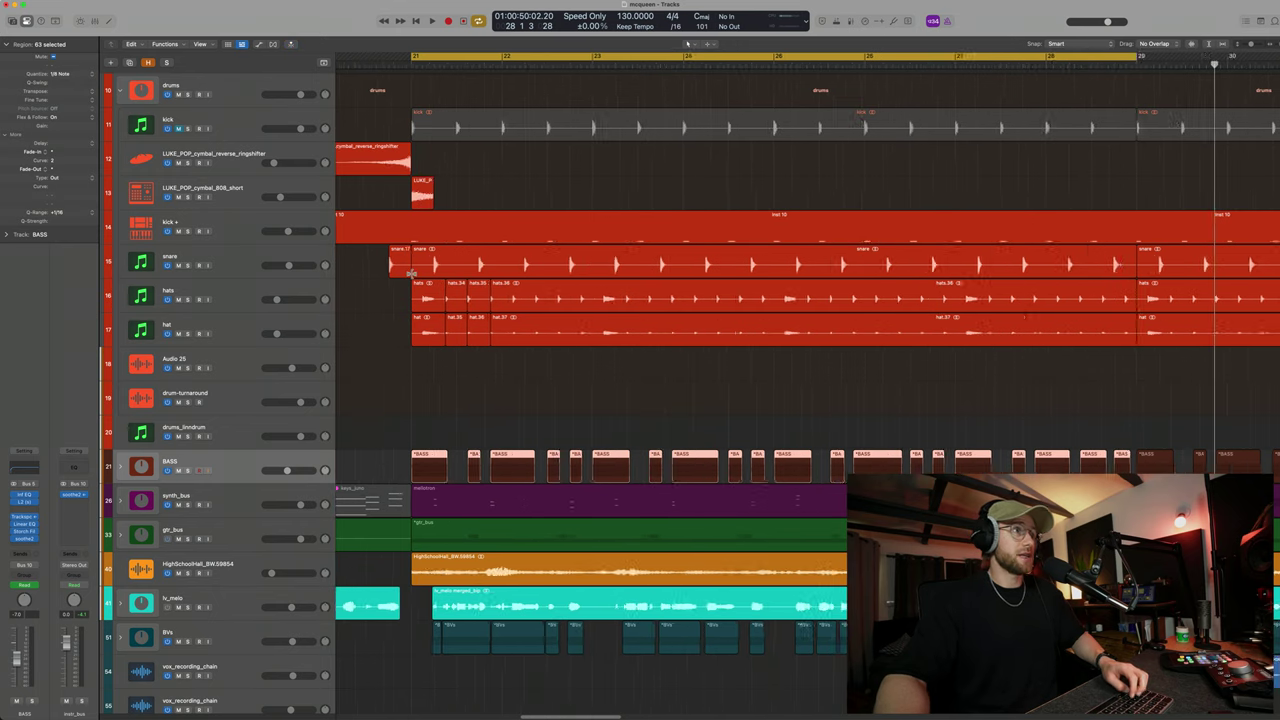
scroll(411, 276, up, 3)
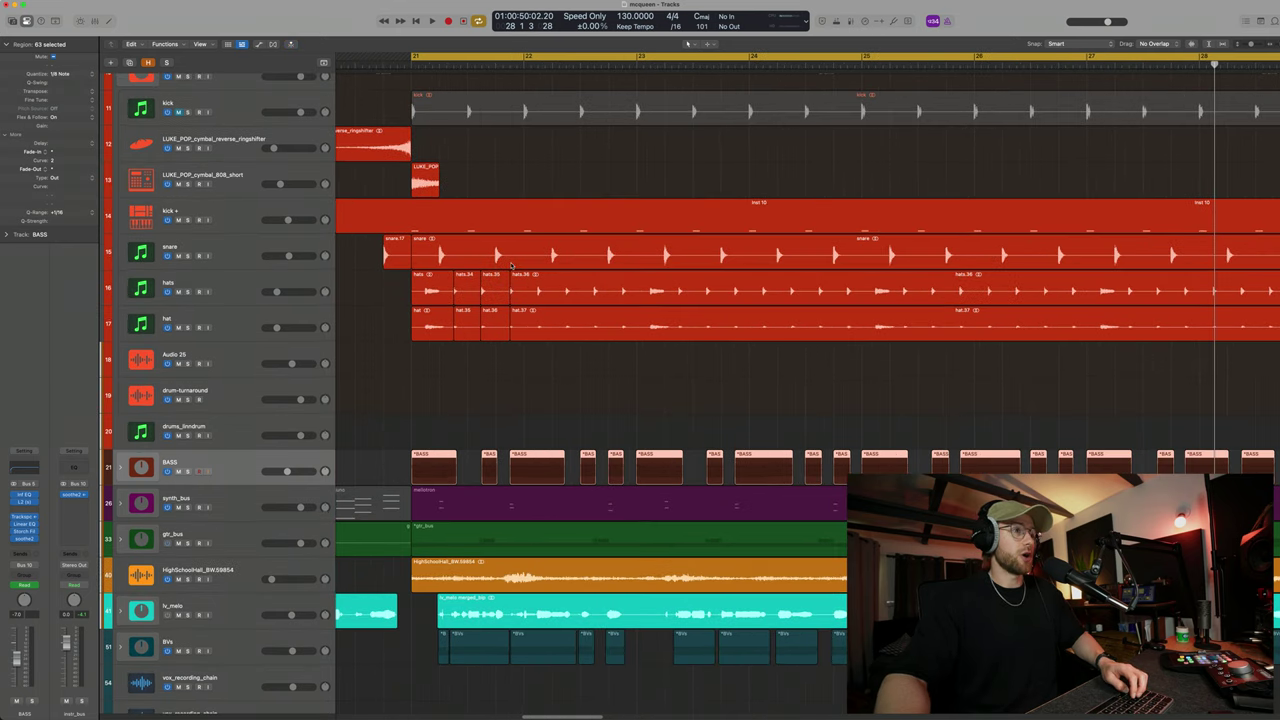
click(253, 250)
scroll(253, 250, up, 1)
Select the drums track stack in Logic Pro
click(230, 95)
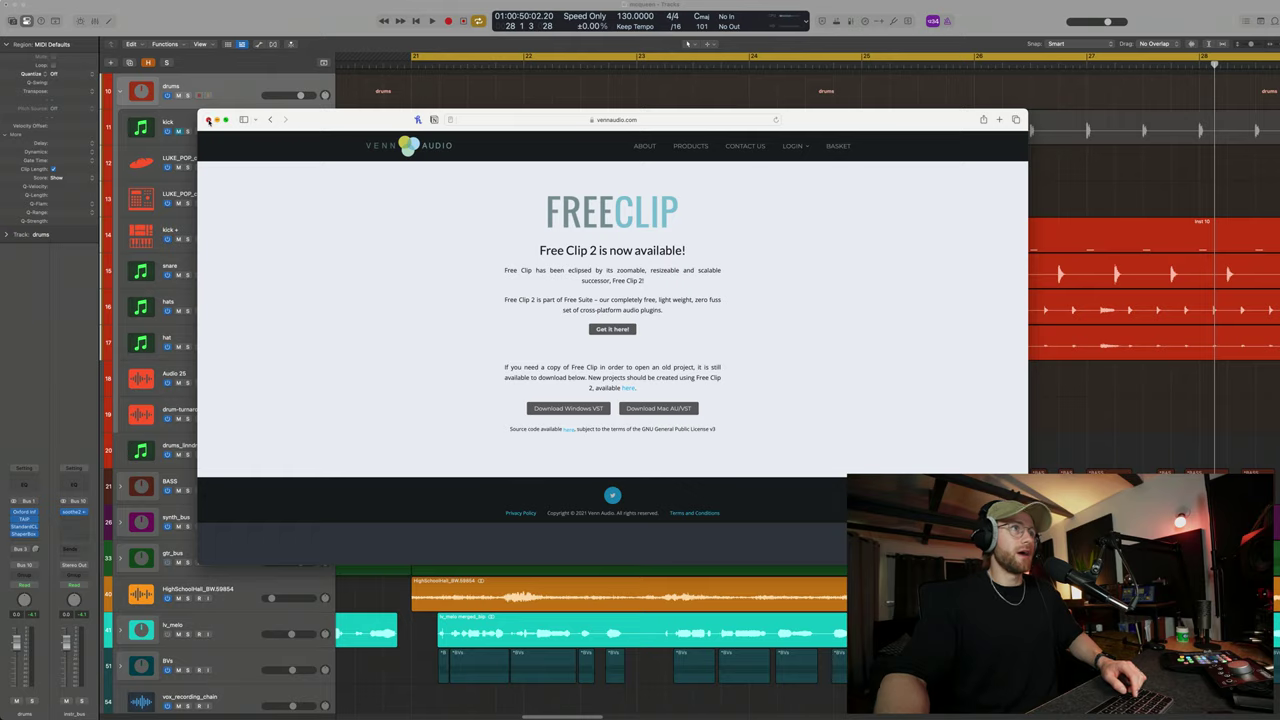
Zoom the arrangement out horizontally and make the track lanes taller
key(super+Left)
key(super+Left)
key(super+Down)
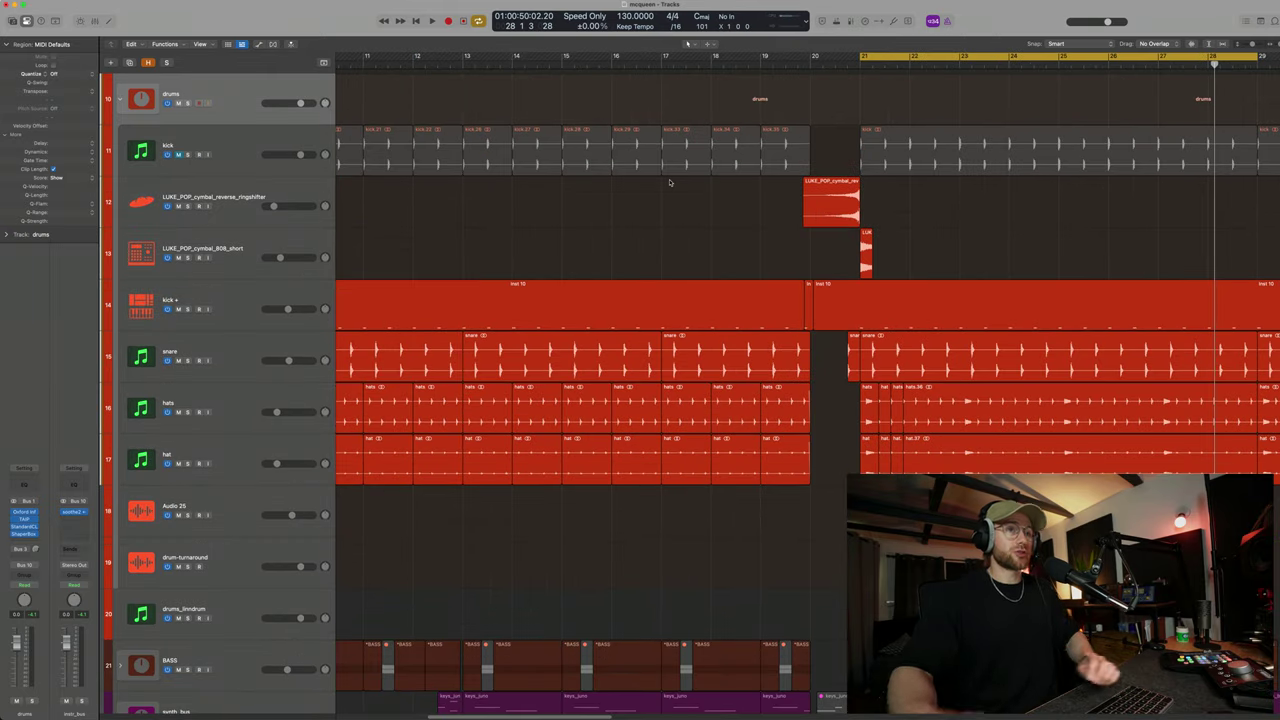